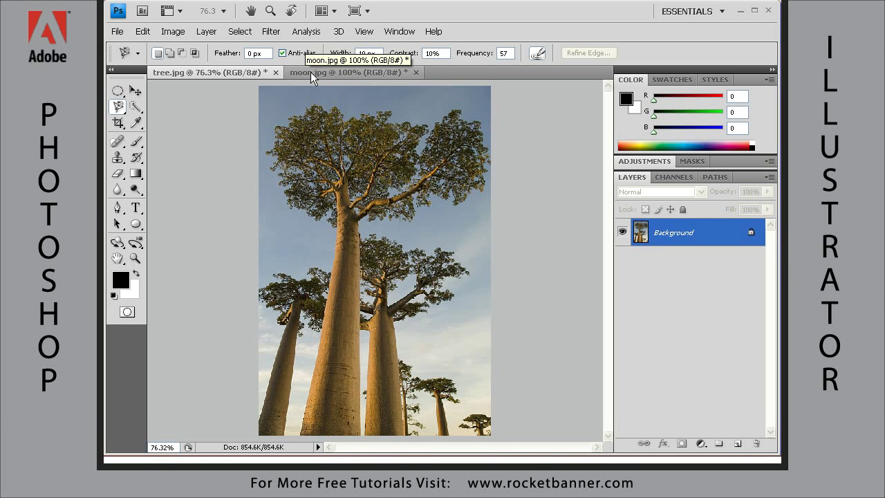
- Duplicate the background layer of tree.jpg
click(312, 75)
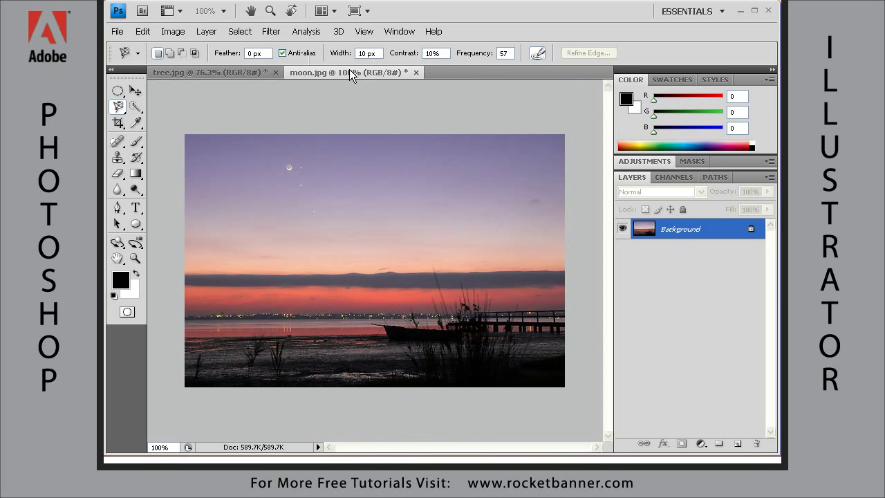
click(216, 75)
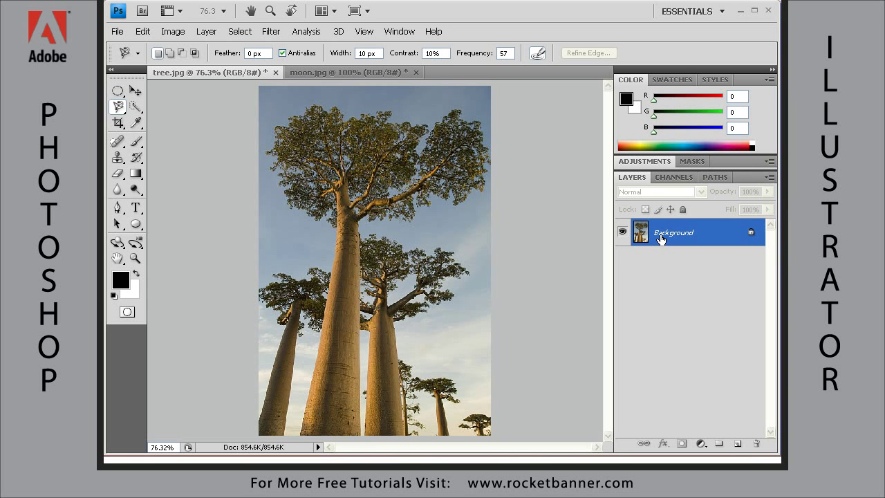
key(ctrl+j)
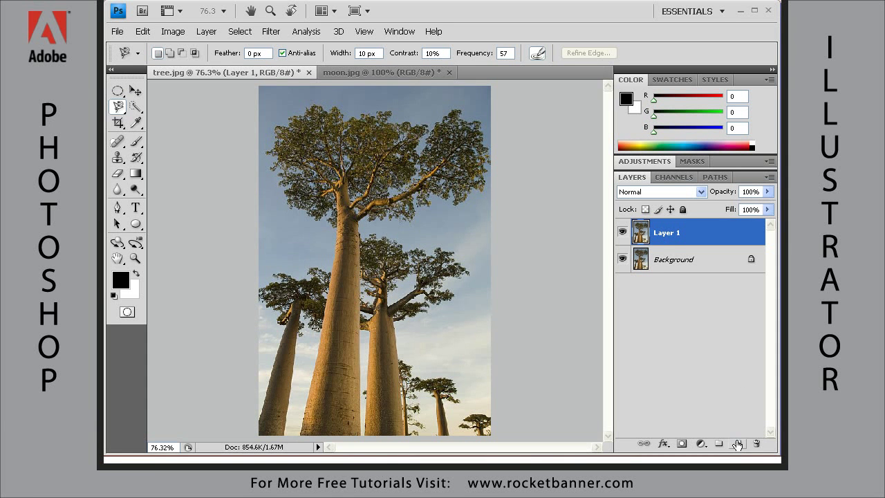
- Add a new layer beneath the tree copy and fill it with pink (RGB 238, 69, 142)
ctrl+click(738, 445)
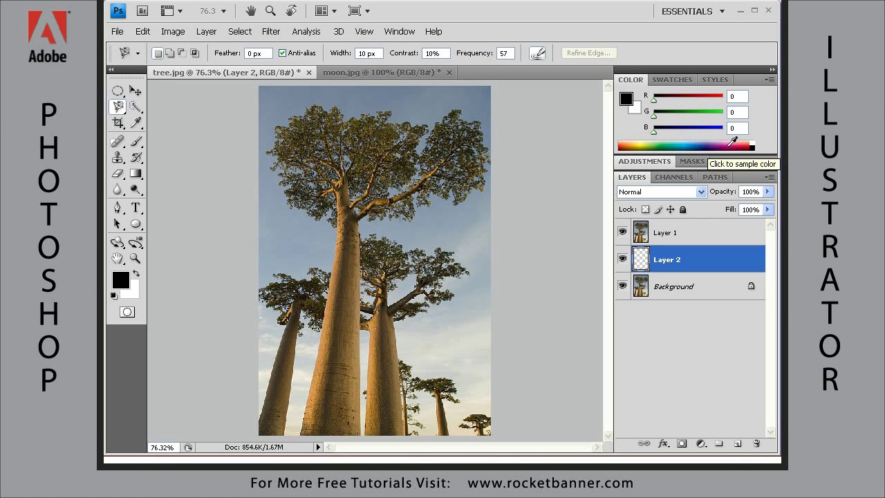
click(732, 145)
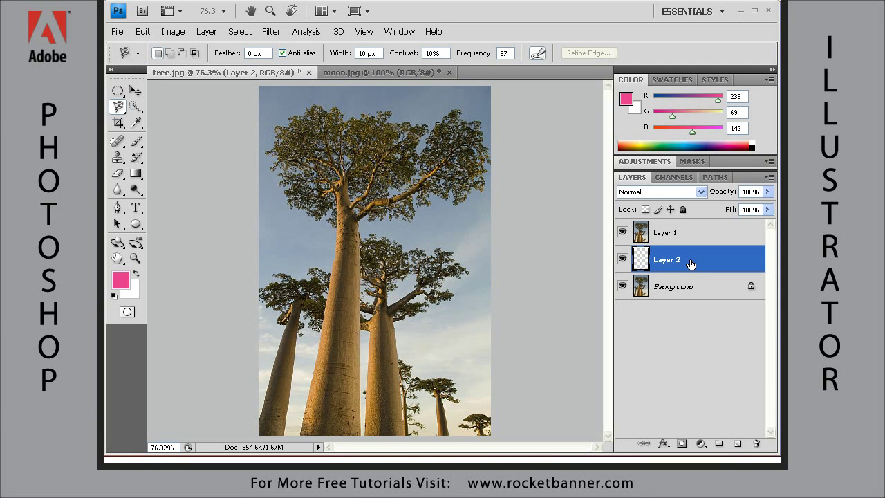
key(alt+BackSpace)
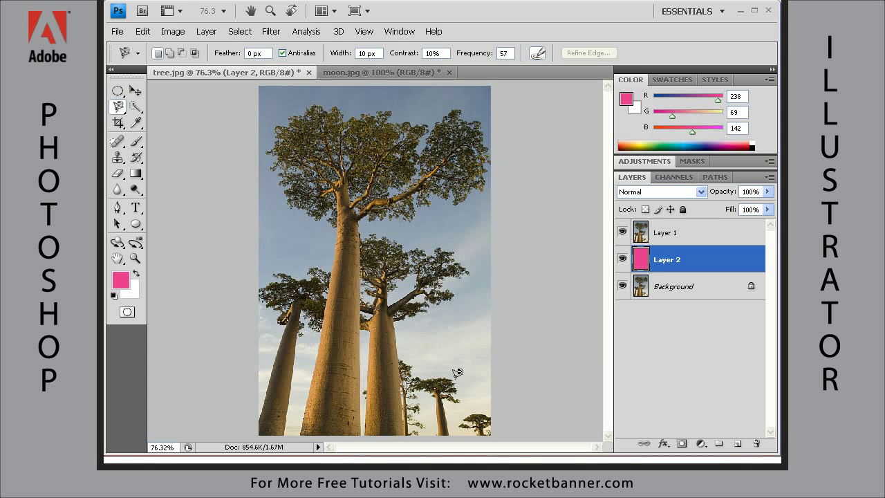
- With the Pen tool in Paths mode, trace the main tree trunk's right edge from its base up to the crown
click(117, 210)
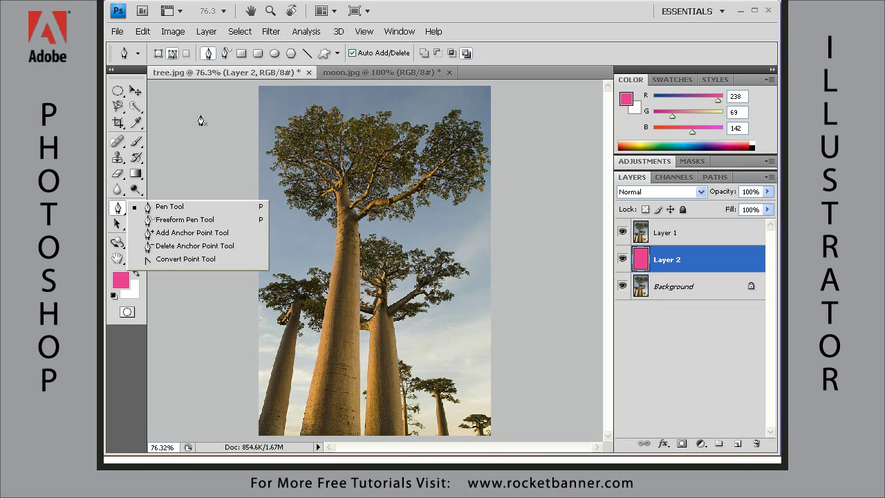
click(158, 54)
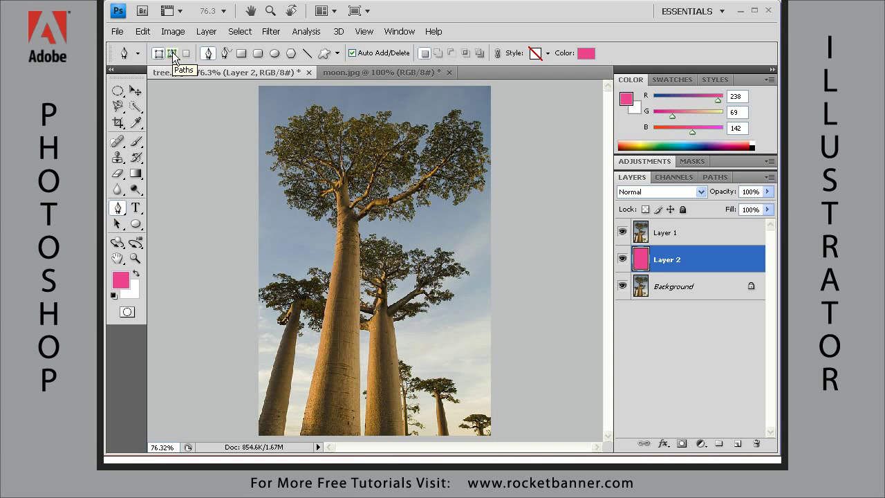
click(173, 55)
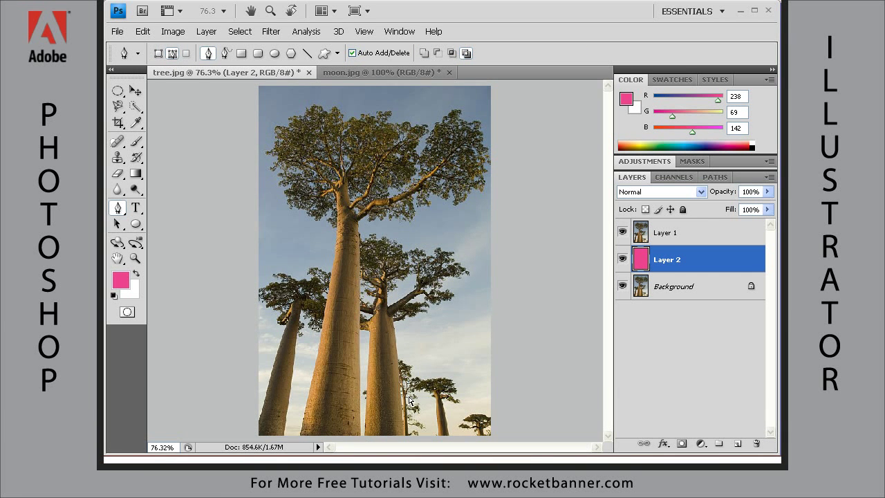
drag(375, 407, 428, 378)
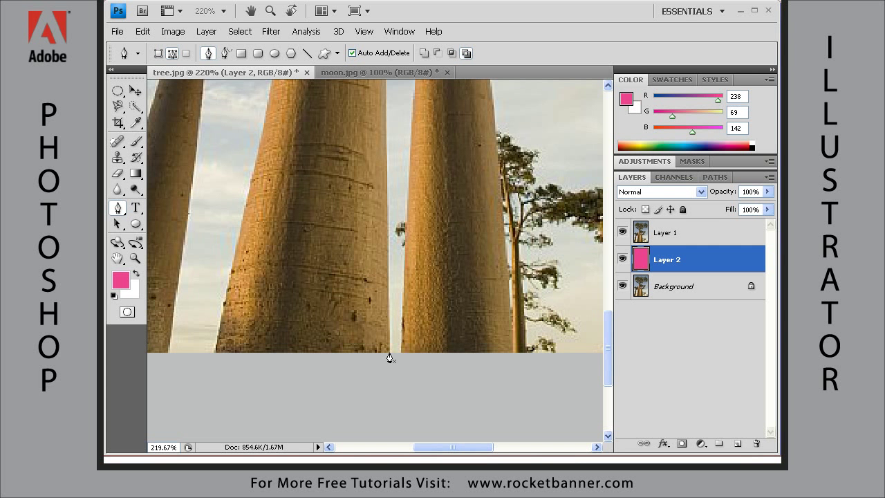
click(389, 351)
scroll(405, 154, up, 6)
click(366, 419)
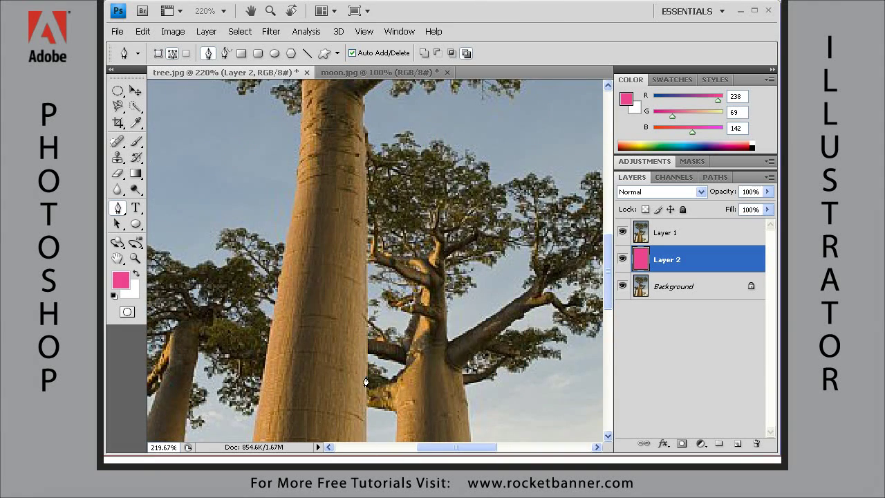
click(365, 377)
click(366, 336)
scroll(366, 336, up, 5)
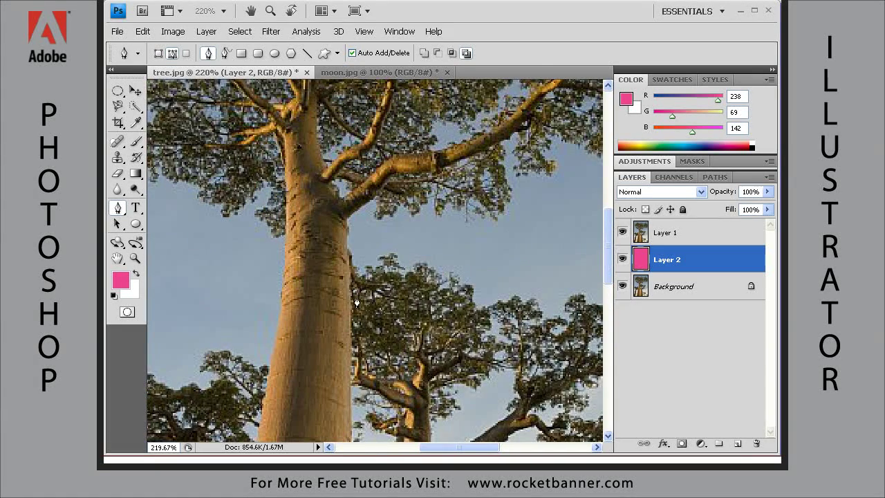
drag(350, 319, 351, 276)
drag(347, 227, 372, 227)
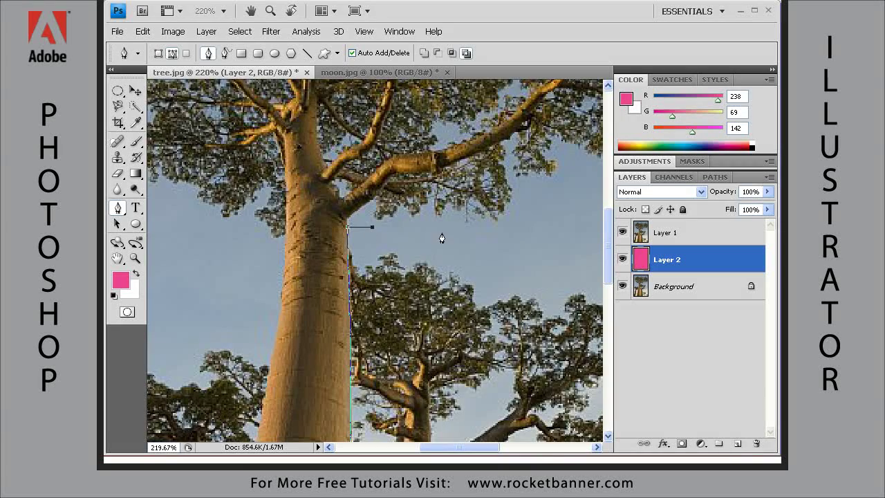
- Continue the path loosely beneath the crown's right branches and up past the image's right edge
click(460, 239)
click(531, 216)
drag(553, 221, 351, 354)
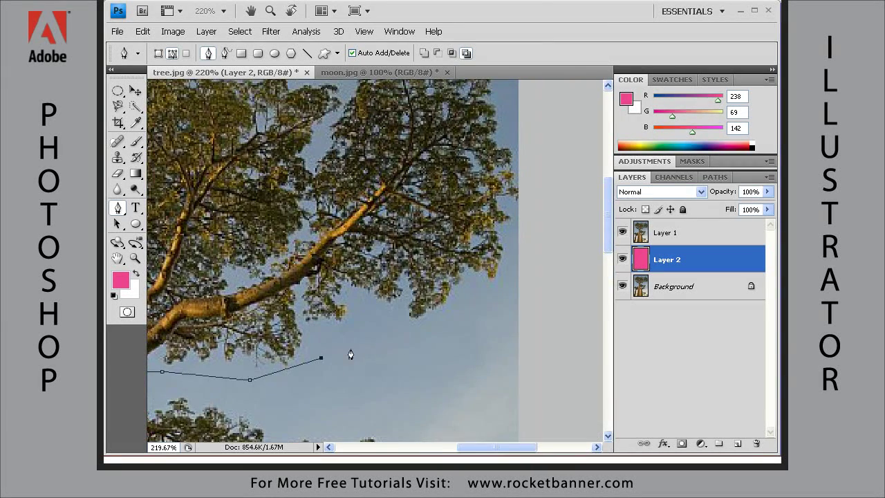
click(357, 343)
click(474, 329)
click(530, 280)
click(527, 181)
drag(522, 122, 530, 263)
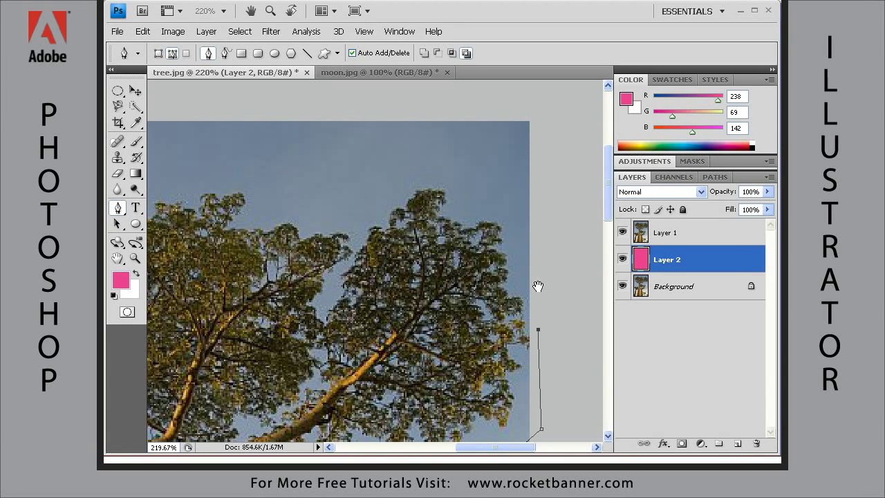
- Extend the path loosely around the crown's upper right and along the top of the foliage
click(517, 213)
click(477, 174)
click(380, 179)
click(337, 222)
click(281, 209)
click(252, 177)
drag(205, 159, 453, 191)
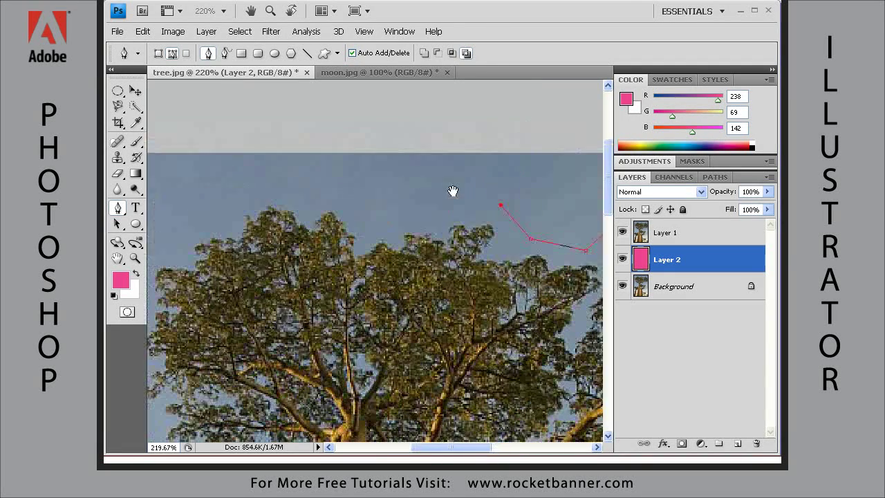
click(446, 212)
click(380, 220)
click(322, 182)
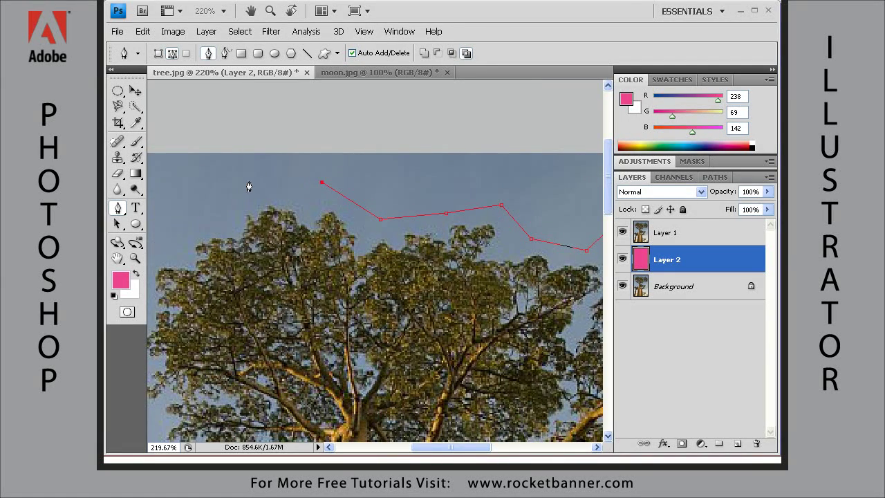
- Carry the path around the crown's upper left and down its left side, just outside the leaves
click(249, 186)
click(208, 219)
drag(175, 262, 394, 178)
click(361, 170)
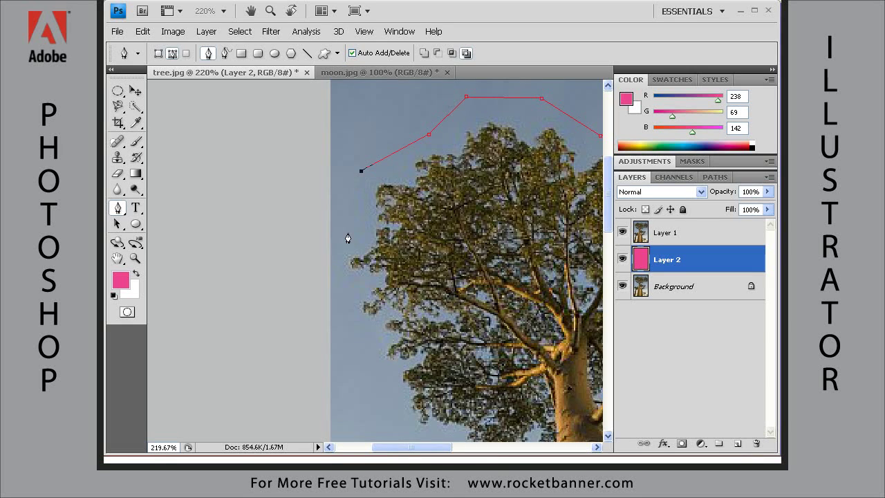
click(332, 267)
click(340, 331)
click(365, 375)
- Bring the path beneath the crown's lower left foliage back to the trunk's left edge
drag(384, 427, 285, 194)
click(285, 184)
click(371, 236)
click(425, 247)
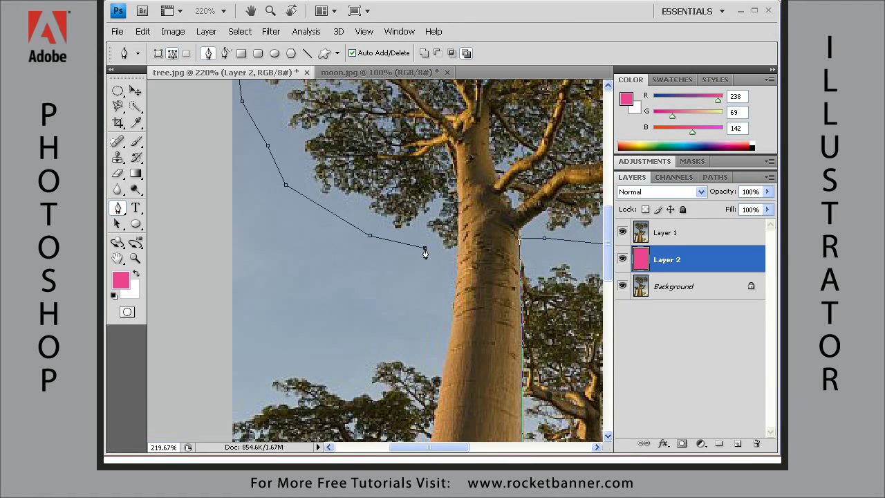
click(458, 256)
- Trace the trunk's left edge down to the base and close the path at its starting point
drag(455, 294, 453, 312)
drag(462, 371, 495, 214)
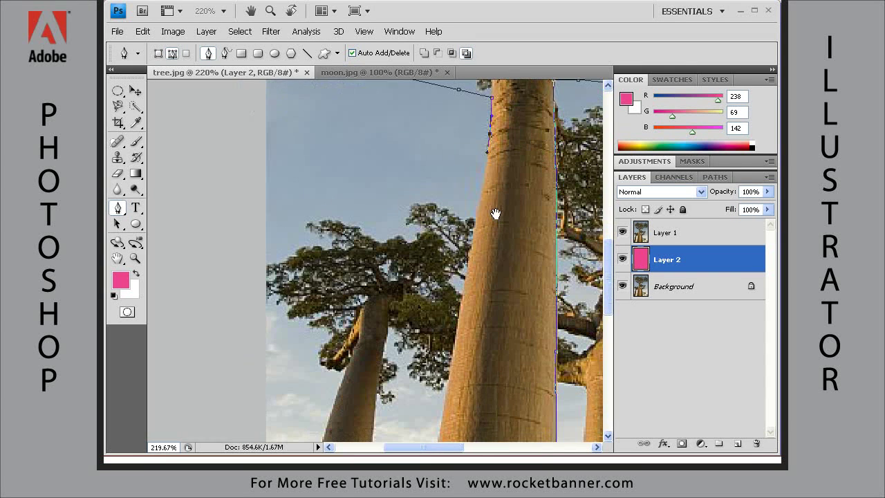
click(471, 247)
drag(471, 247, 467, 277)
drag(459, 354, 479, 257)
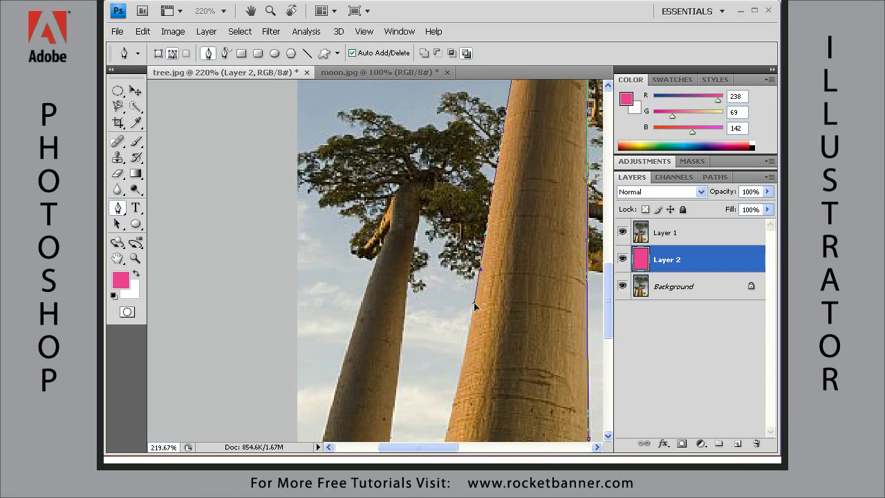
drag(474, 307, 371, 283)
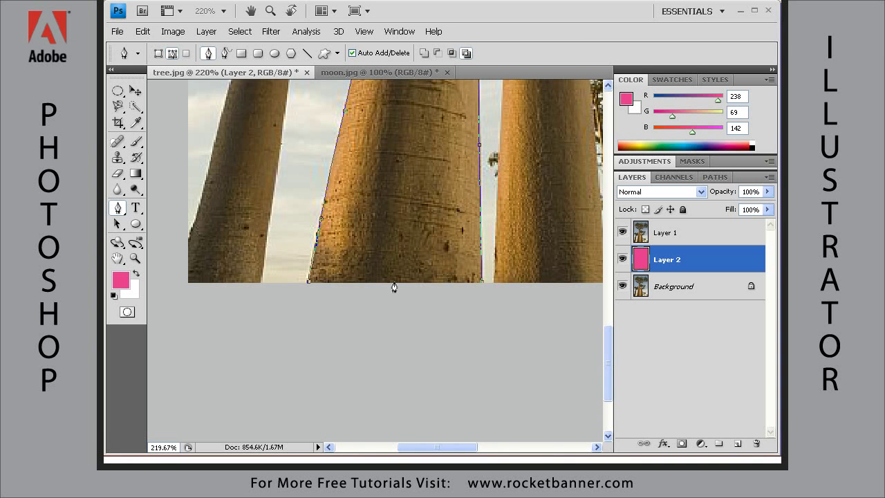
click(393, 282)
click(482, 283)
scroll(477, 285, up, 3)
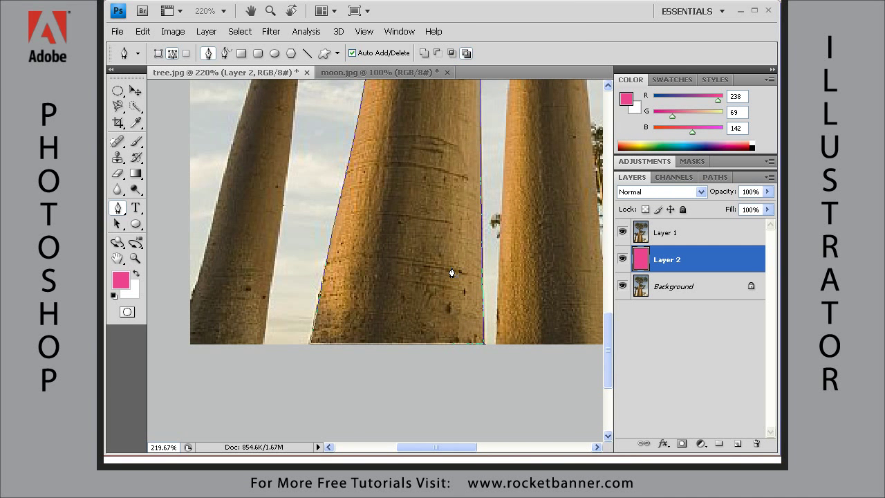
key(ctrl+0)
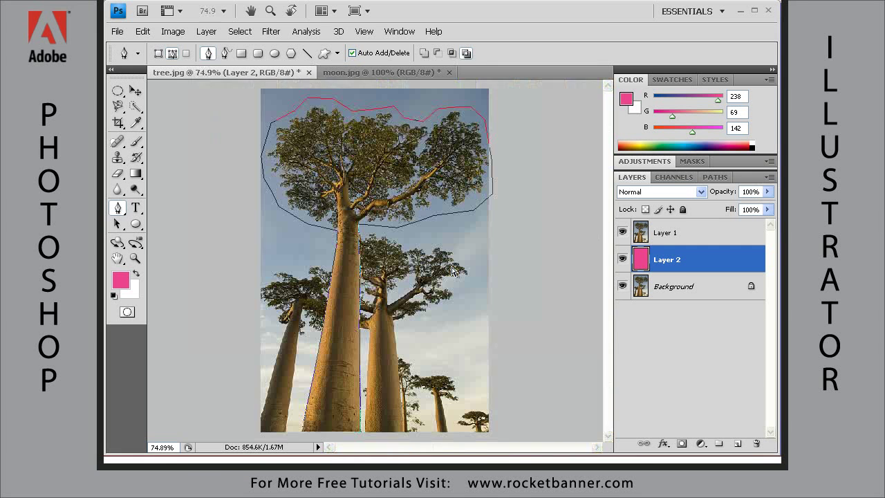
- Convert the tree path into a new anti-aliased selection with a feather radius of 0 pixels
right_click(408, 230)
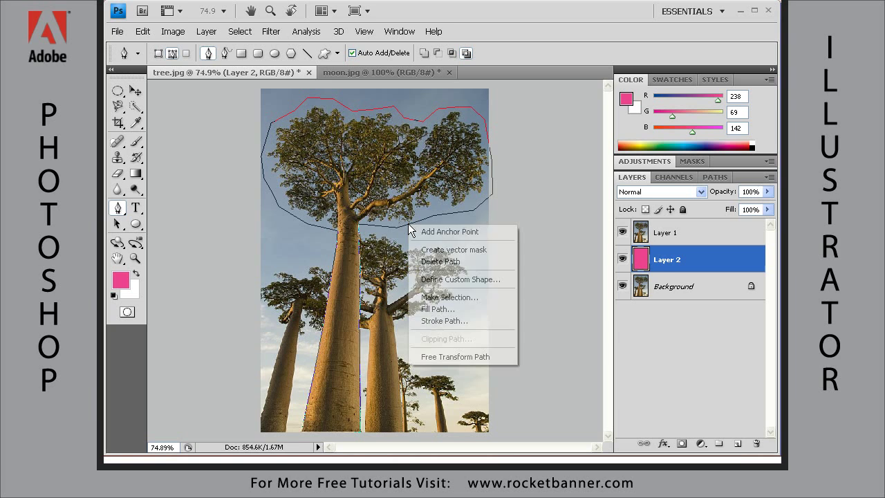
click(430, 300)
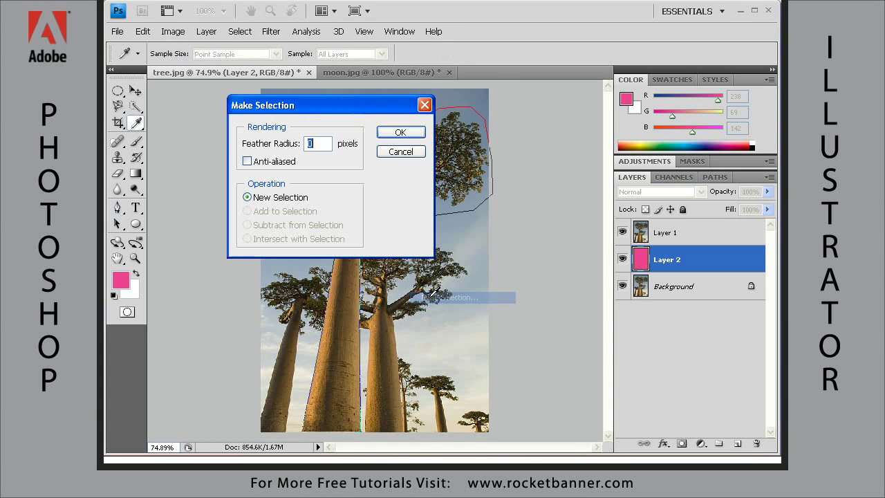
click(247, 161)
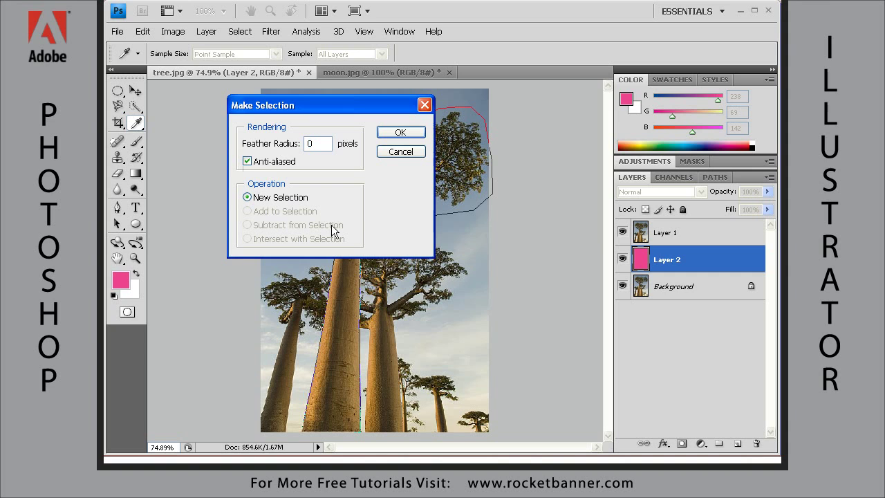
click(399, 133)
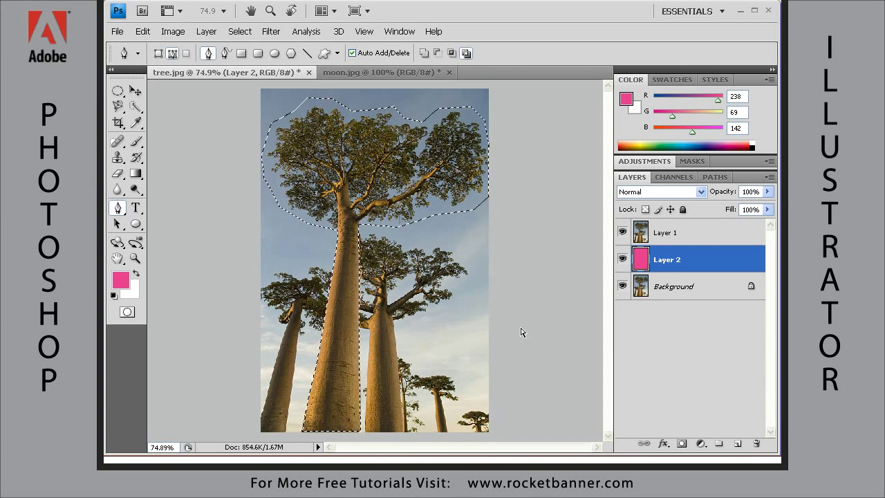
- Invert the selection and delete everything outside the tree outline from the copied tree layer
key(ctrl+shift+i)
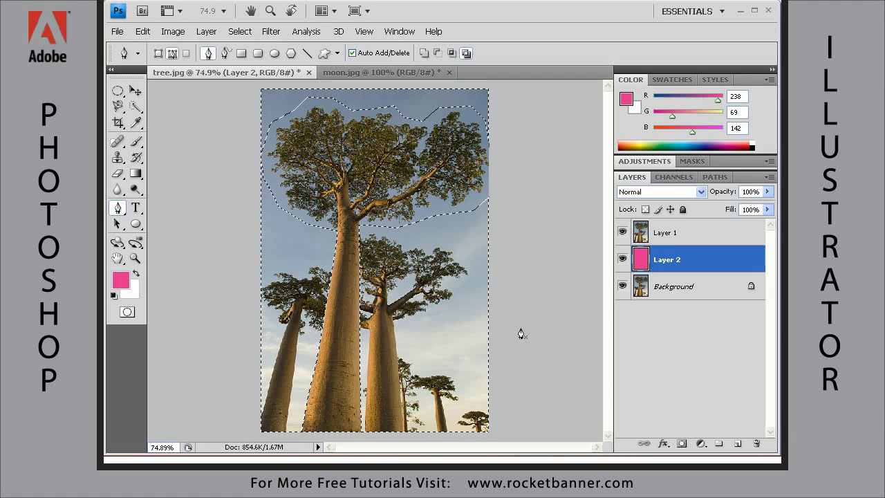
scroll(470, 223, up, 1)
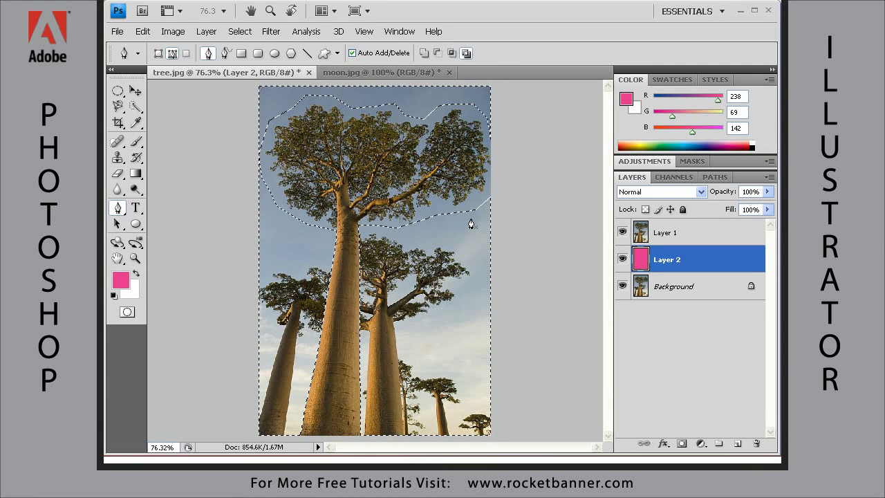
click(677, 235)
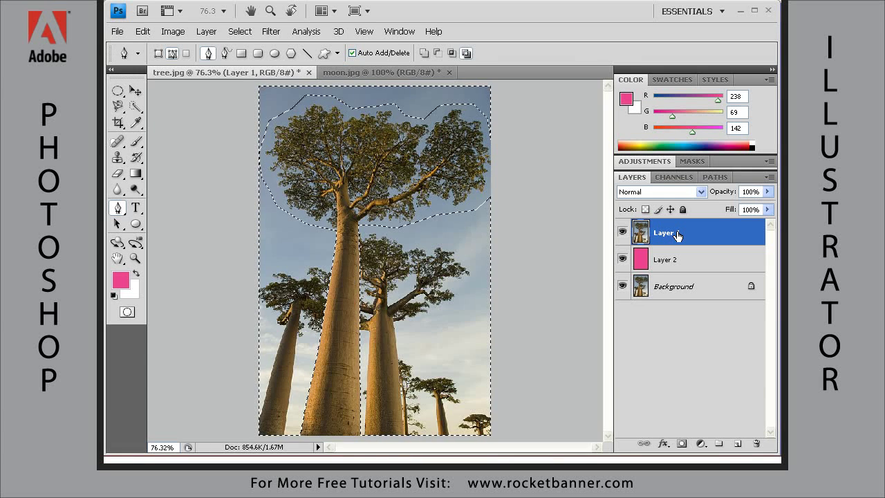
key(Delete)
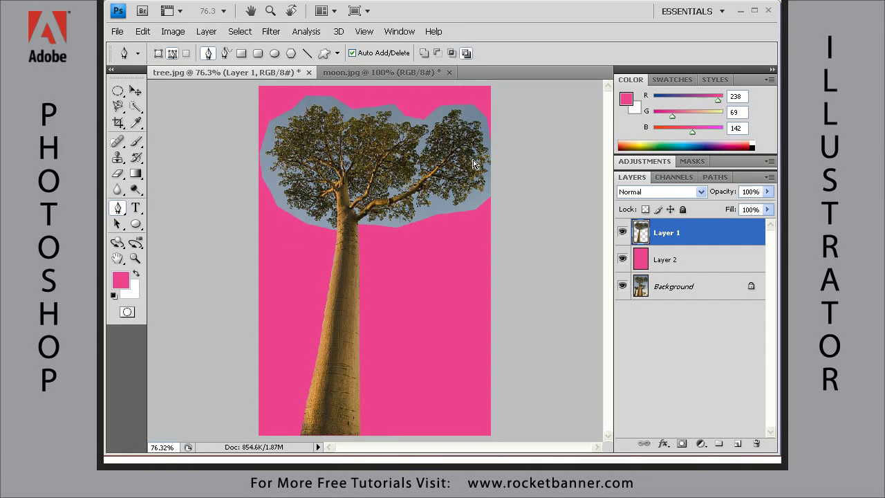
- Switch to the Background Eraser tool for clearing the leftover sky around the tree's crown
scroll(320, 267, up, 3)
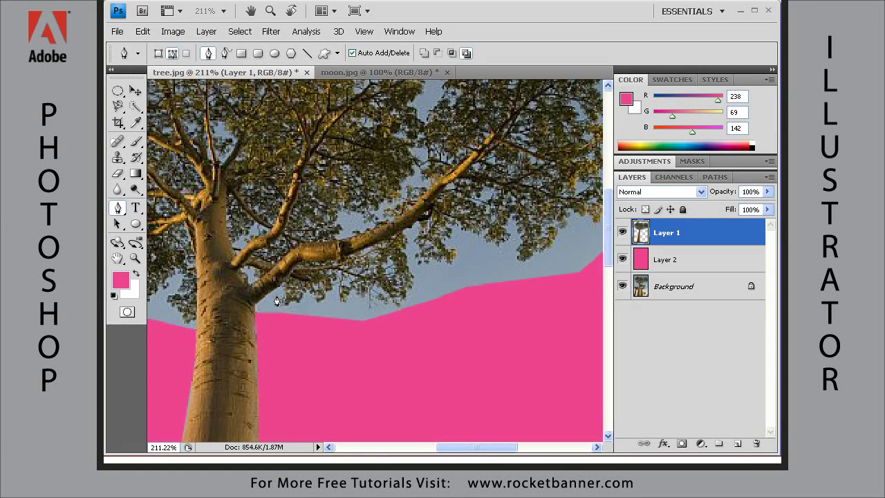
drag(279, 299, 306, 323)
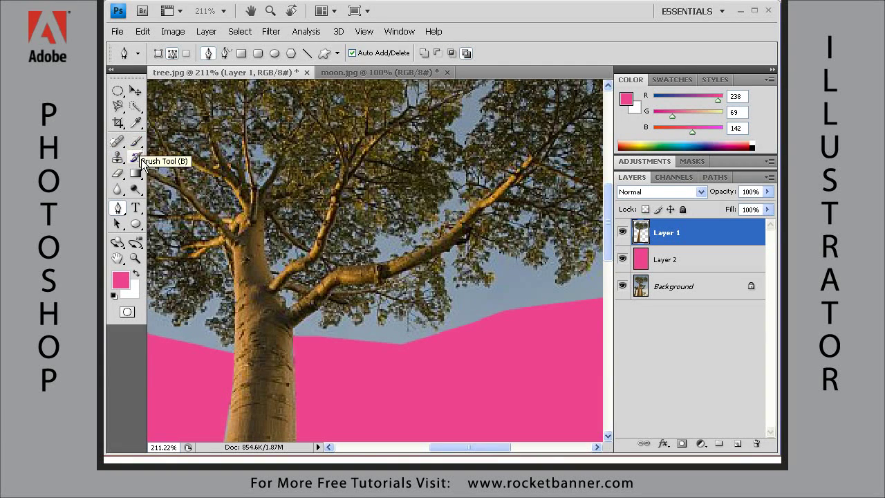
click(119, 177)
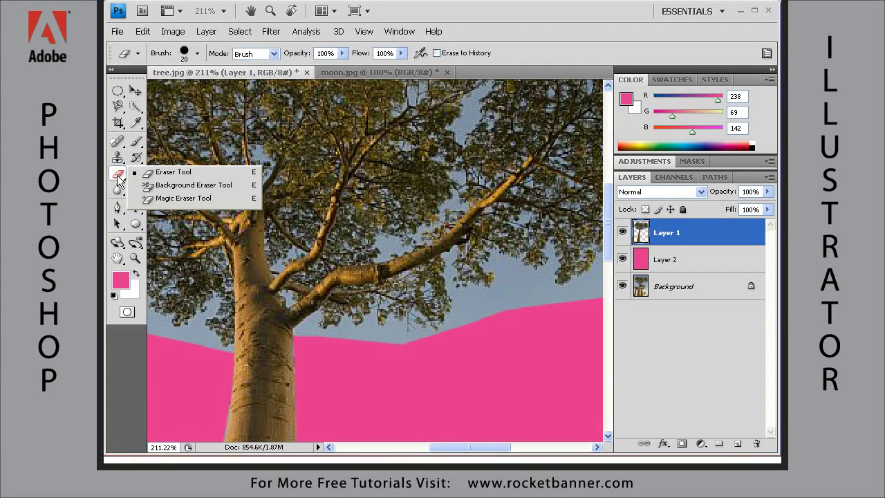
click(169, 185)
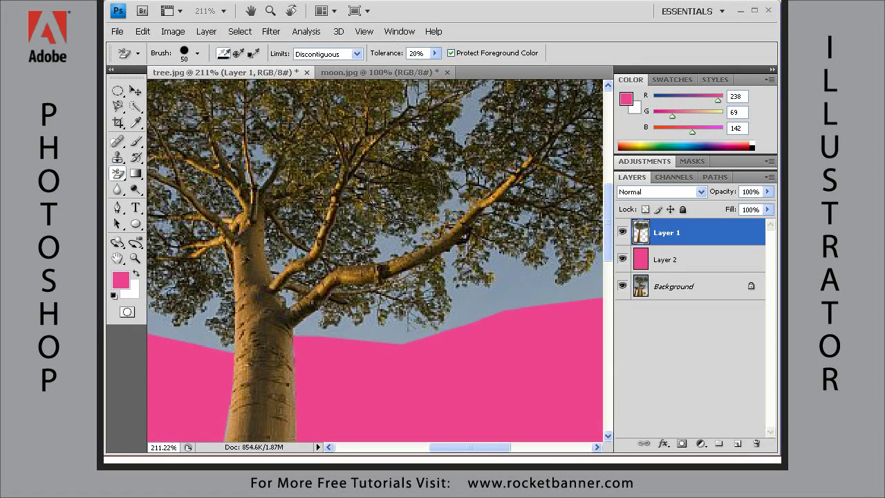
- Try erasing the sky beneath the branch fork beside the trunk with the Background Eraser at 20% tolerance
click(308, 323)
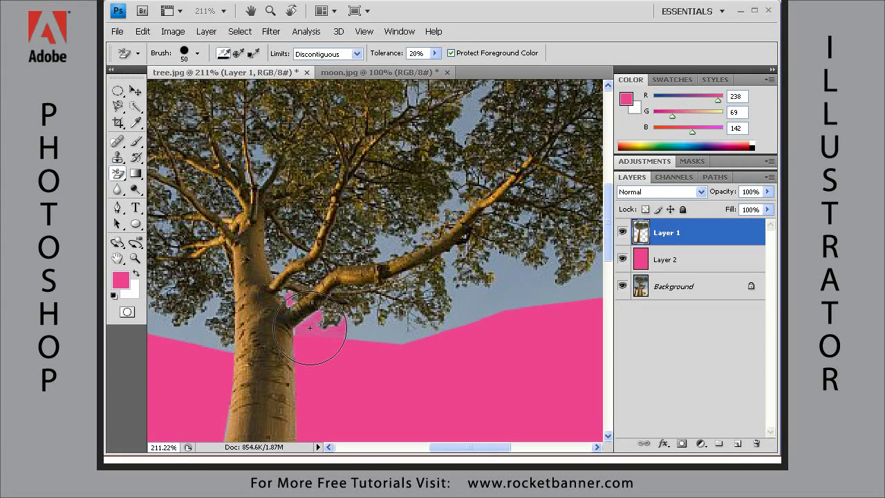
drag(310, 328, 342, 324)
mouse_move(395, 233)
mouse_down()
mouse_move(275, 338)
mouse_move(233, 408)
mouse_up()
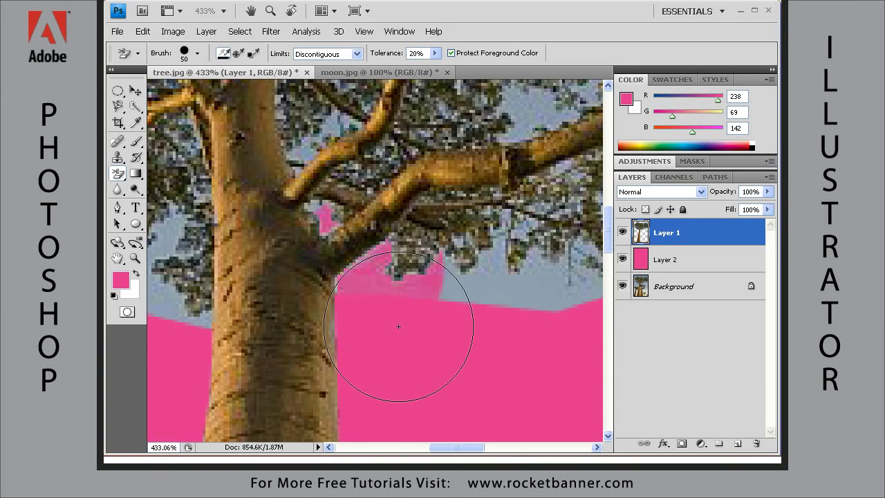
click(435, 52)
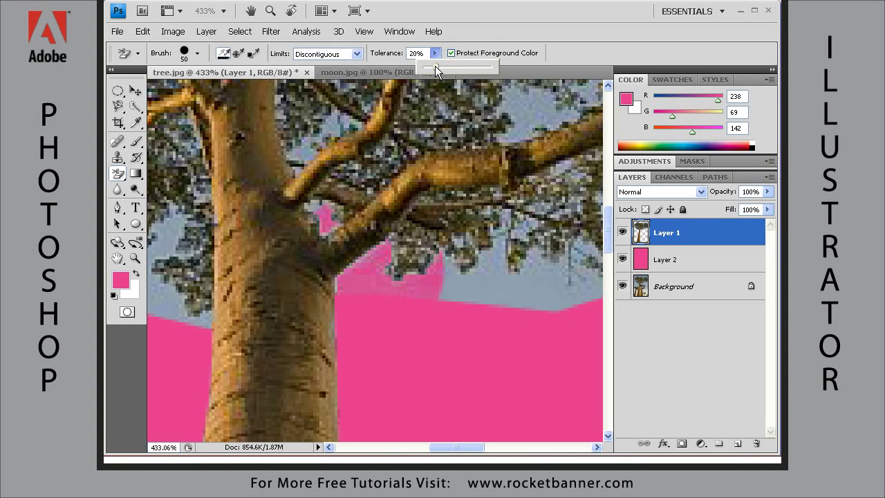
click(435, 65)
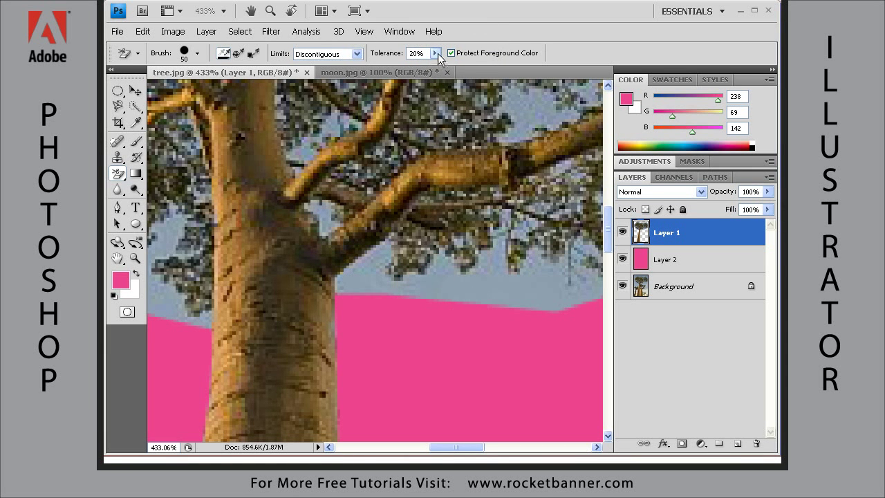
- Try erasing the same sky beside the trunk with the tolerance raised to 59%, and undo the stroke
click(435, 53)
drag(435, 67, 463, 66)
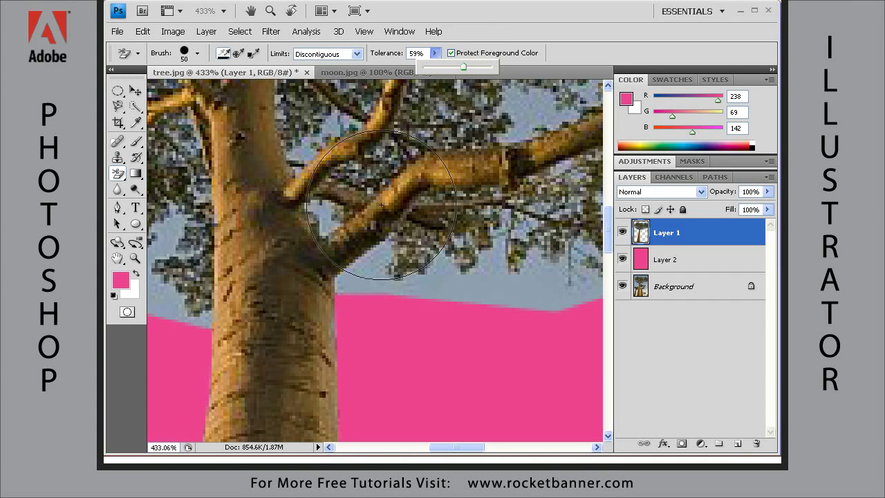
click(356, 276)
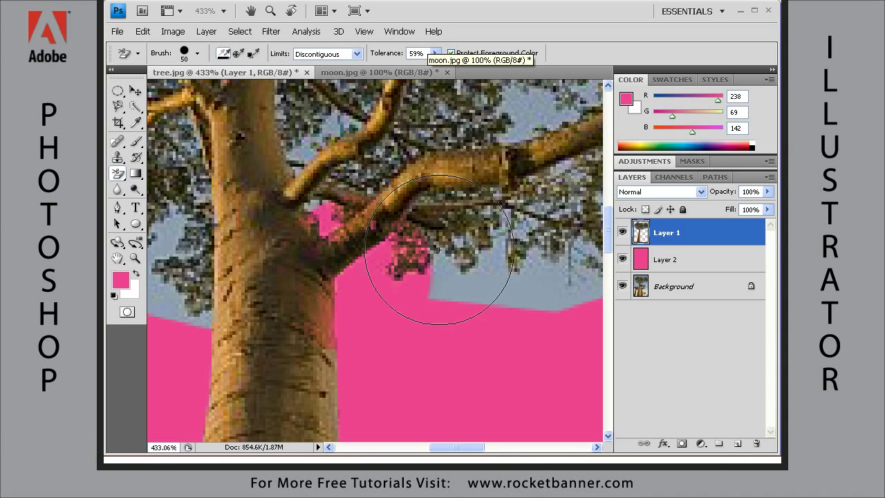
key(ctrl+z)
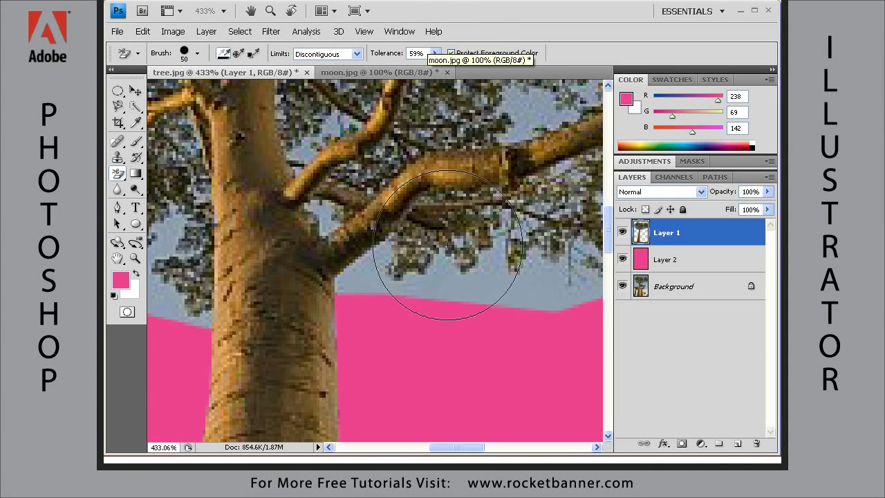
- Set the Background Eraser tolerance to 20% and erase the sky under the large right branch beside the trunk
click(435, 53)
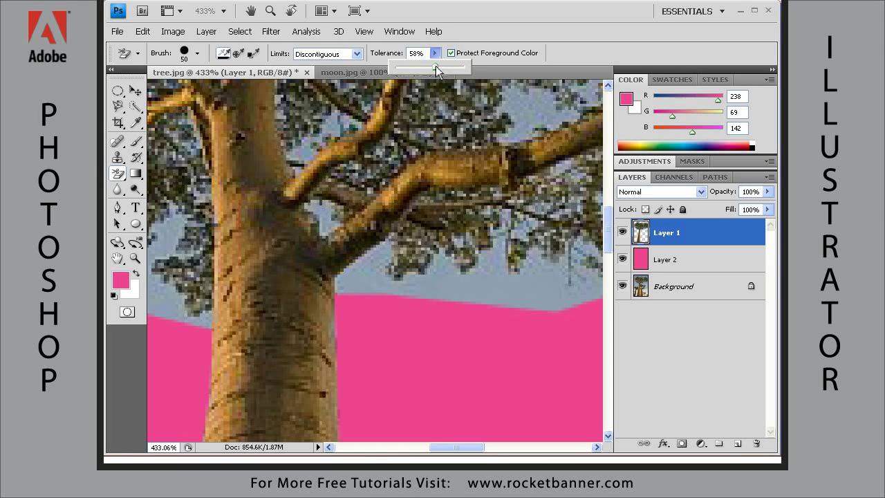
drag(436, 67, 408, 68)
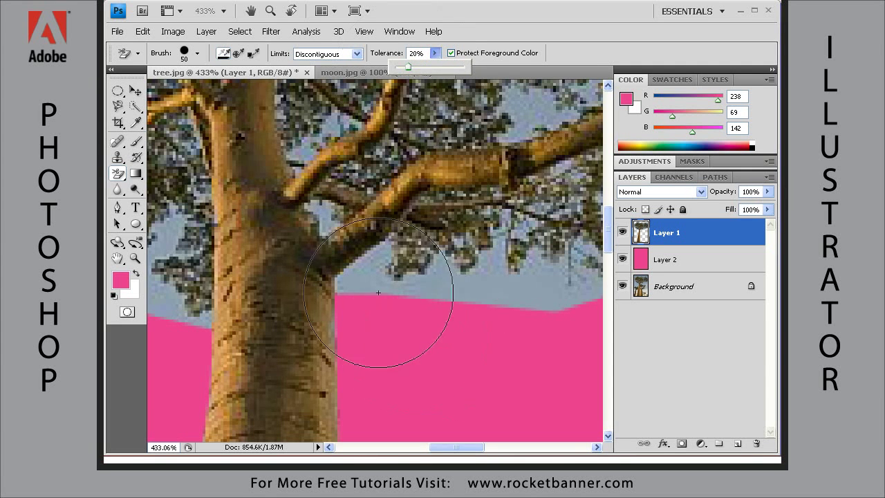
drag(381, 286, 385, 280)
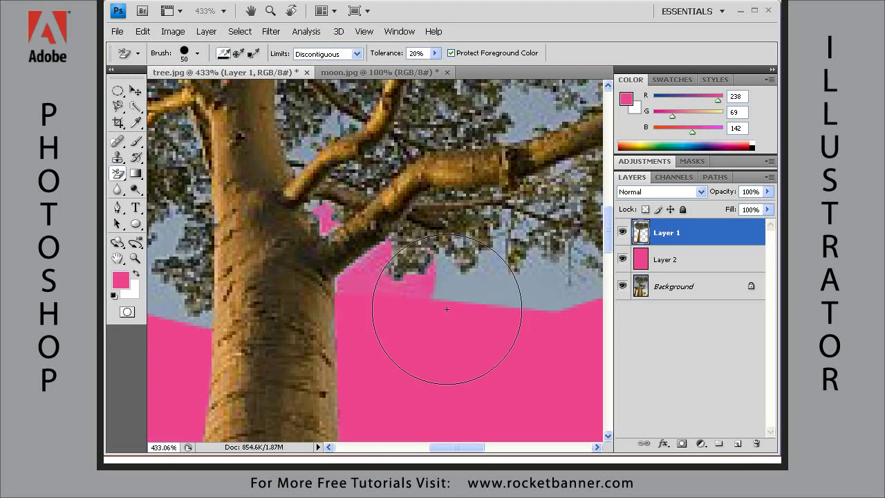
key(space)
drag(484, 318, 401, 304)
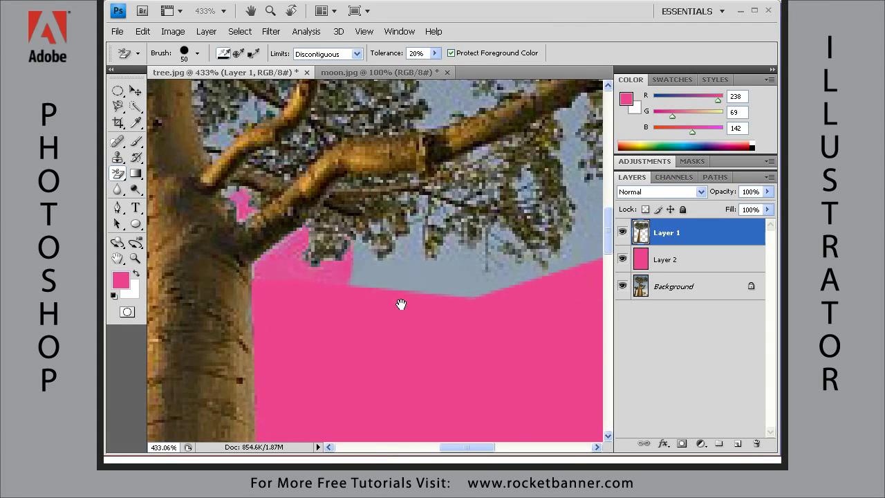
click(370, 268)
- Erase the sky below the large right branch's foliage and in the leaf gaps above that branch
key(space)
mouse_move(434, 278)
mouse_down()
mouse_move(369, 312)
mouse_move(438, 292)
mouse_move(518, 297)
mouse_move(509, 277)
mouse_move(515, 186)
mouse_move(539, 138)
mouse_move(387, 89)
mouse_move(408, 128)
mouse_up()
key(space)
drag(437, 162, 410, 226)
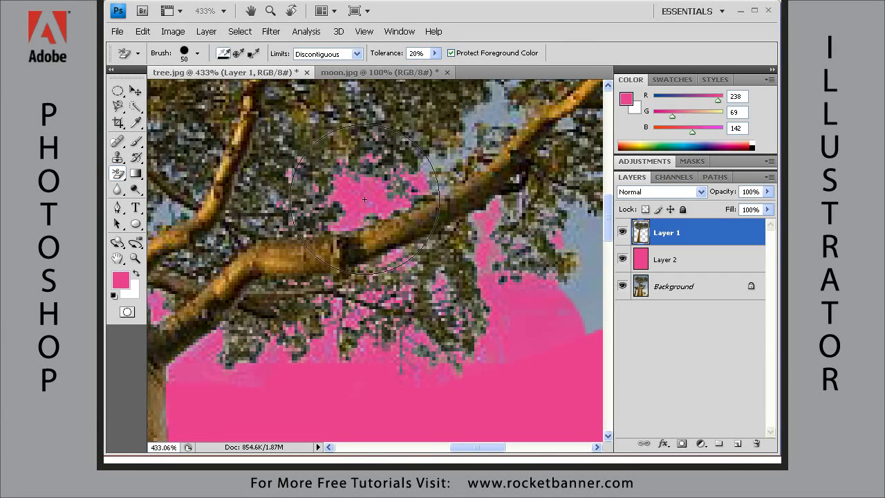
mouse_move(364, 200)
mouse_down()
mouse_move(470, 166)
mouse_move(432, 164)
mouse_move(495, 104)
mouse_move(377, 187)
mouse_move(361, 211)
mouse_move(311, 179)
mouse_move(325, 142)
mouse_move(363, 131)
mouse_up()
key(space)
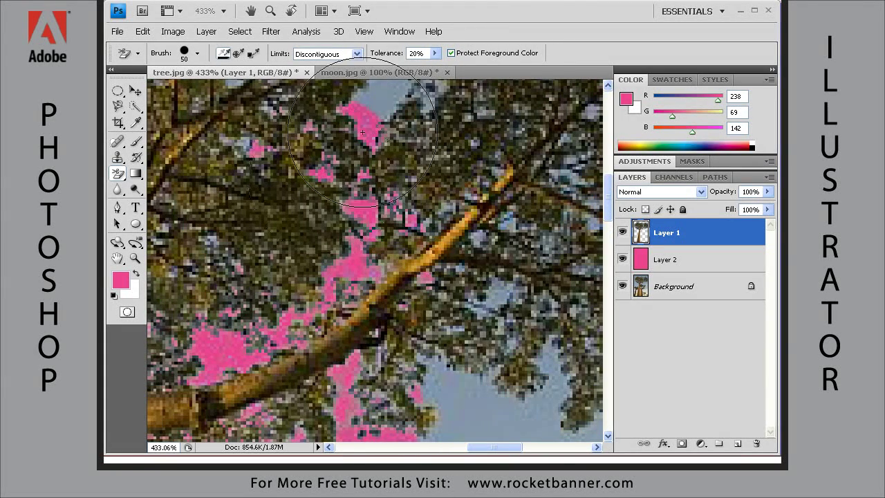
- Erase the sky beneath and between the leaves along the crown's lower right edge
key(space)
mouse_move(415, 304)
mouse_down()
mouse_move(339, 242)
mouse_move(391, 200)
mouse_move(435, 235)
mouse_move(387, 246)
mouse_move(385, 326)
mouse_move(367, 332)
mouse_move(363, 363)
mouse_move(401, 403)
mouse_move(454, 385)
mouse_move(454, 332)
mouse_move(418, 352)
mouse_move(484, 395)
mouse_up()
key(space)
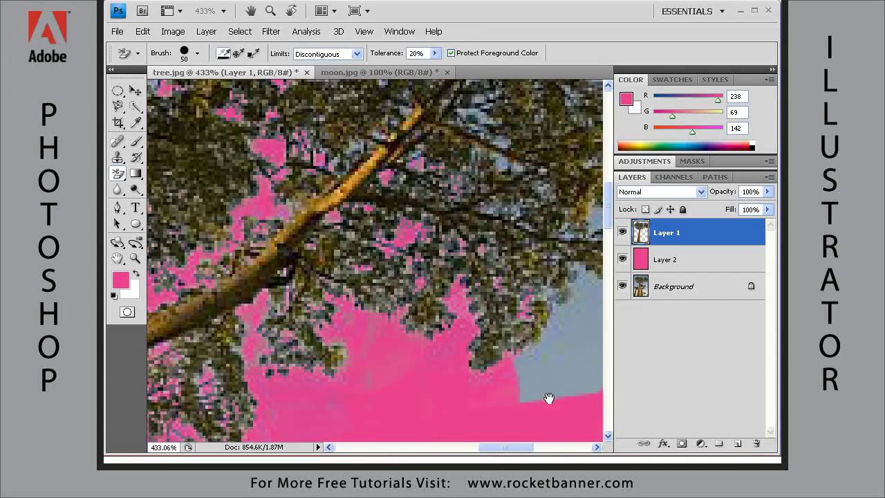
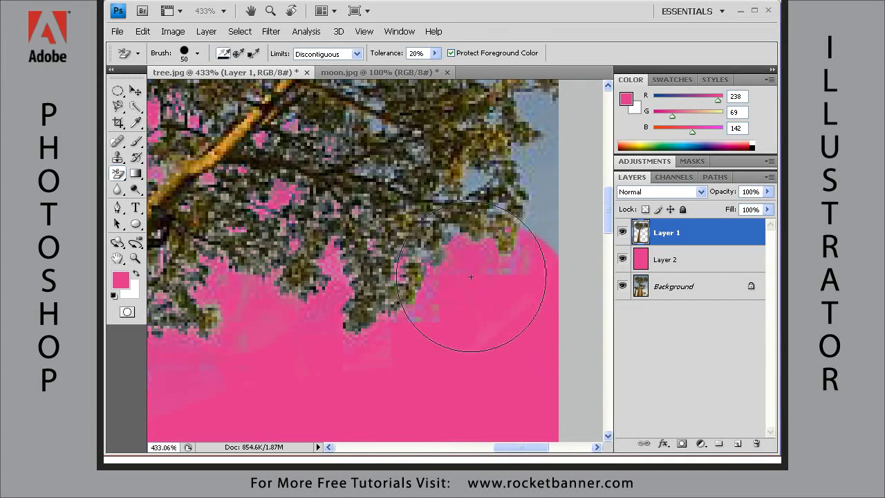
mouse_move(425, 306)
mouse_down()
mouse_move(454, 277)
mouse_move(424, 246)
mouse_move(414, 257)
mouse_up()
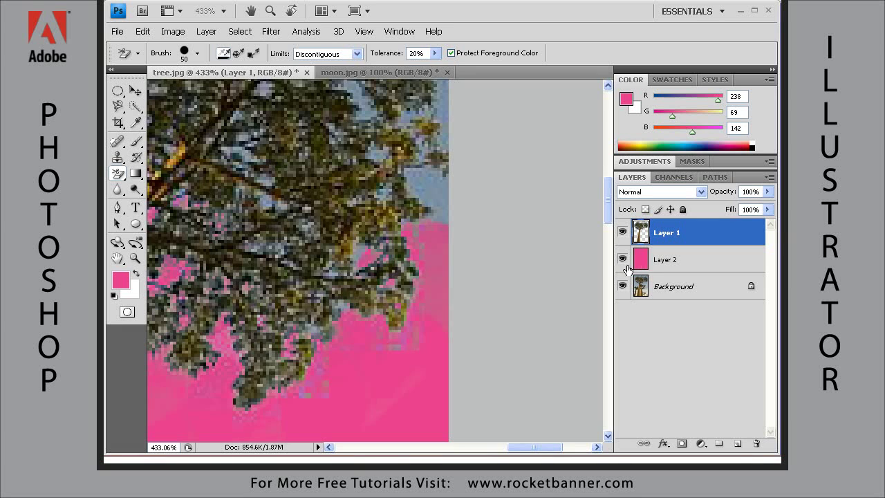
drag(345, 350, 425, 336)
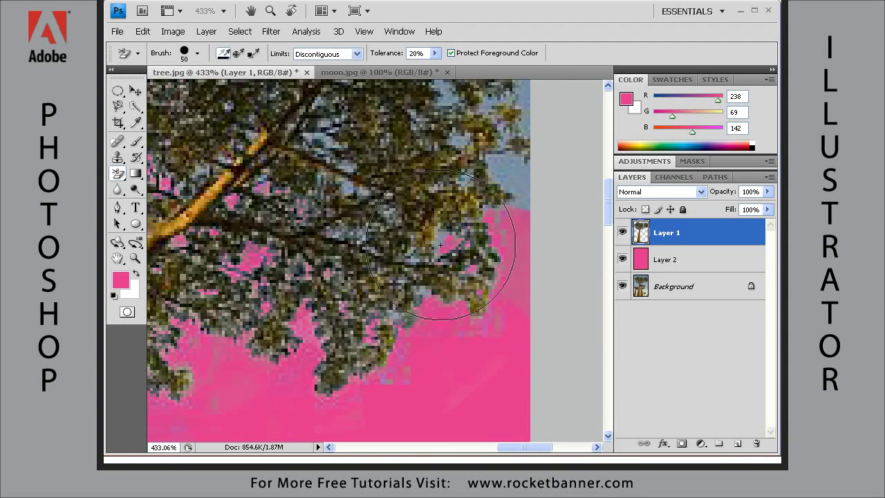
- Erase the sky along the crown's right edge up to the top of its right section
mouse_move(525, 142)
mouse_down()
mouse_move(532, 287)
mouse_move(557, 308)
mouse_up()
mouse_move(376, 298)
mouse_down()
mouse_move(377, 322)
mouse_move(515, 199)
mouse_move(533, 164)
mouse_move(541, 224)
mouse_move(376, 272)
mouse_up()
mouse_move(417, 148)
mouse_down()
mouse_move(395, 213)
mouse_move(420, 205)
mouse_move(378, 150)
mouse_move(315, 142)
mouse_move(313, 185)
mouse_up()
mouse_move(351, 148)
mouse_down()
mouse_move(267, 128)
mouse_move(235, 110)
mouse_up()
drag(438, 233, 373, 178)
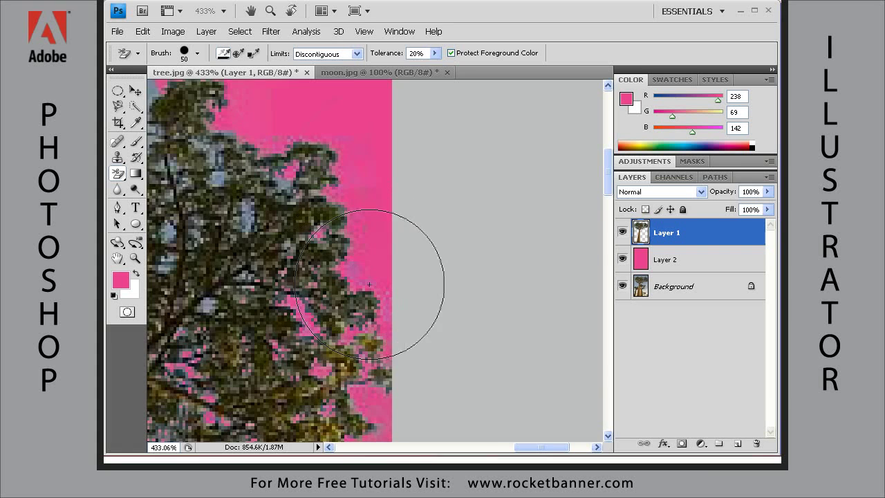
- Erase the sky above the crown's right section and the sky patches showing through its leaves
drag(253, 263, 422, 337)
mouse_move(277, 187)
mouse_down()
mouse_move(198, 197)
mouse_move(207, 307)
mouse_move(197, 294)
mouse_up()
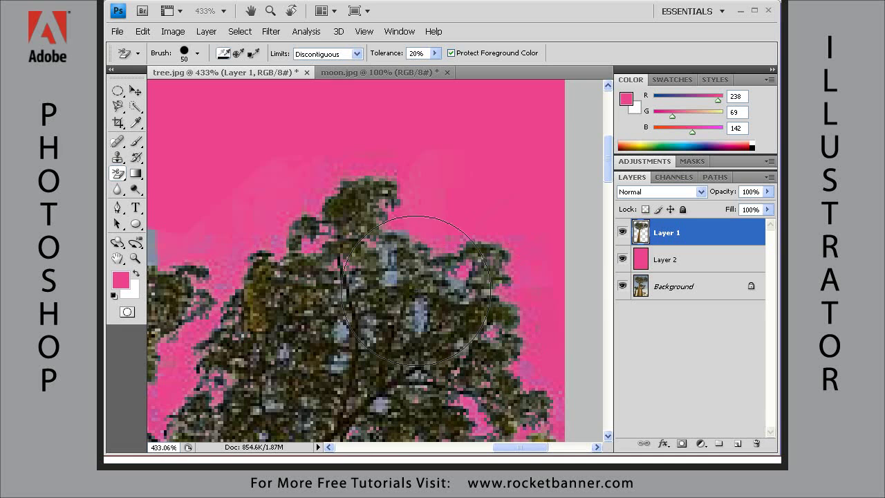
mouse_move(393, 278)
mouse_down()
mouse_move(404, 204)
mouse_move(415, 297)
mouse_move(304, 228)
mouse_move(346, 352)
mouse_move(332, 387)
mouse_move(325, 353)
mouse_move(401, 325)
mouse_move(449, 376)
mouse_up()
scroll(429, 387, down, 3)
scroll(316, 366, down, 3)
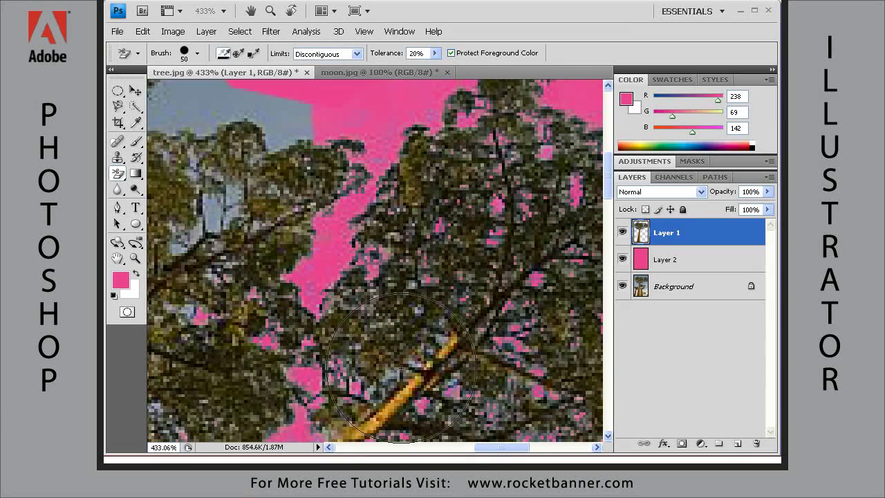
- Erase the sky patches inside the crown's middle section and the sky along its upper edge
mouse_move(391, 373)
mouse_down()
mouse_move(445, 361)
mouse_move(413, 283)
mouse_up()
scroll(411, 233, left, 3)
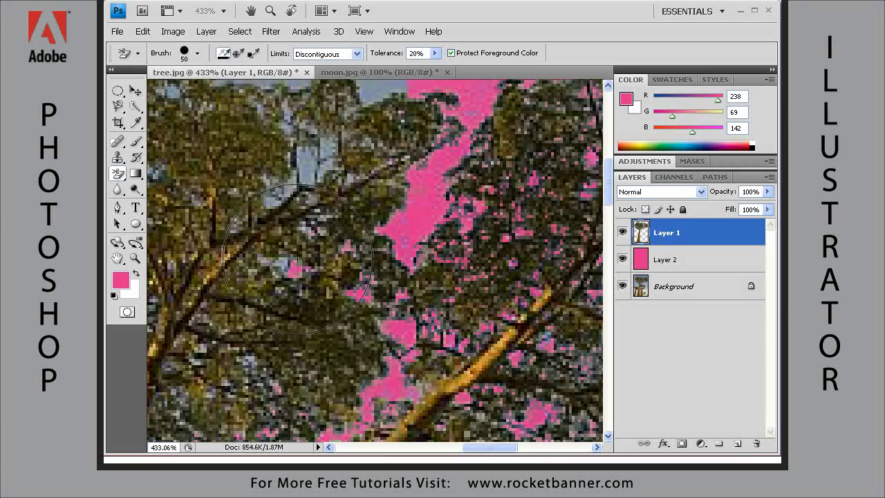
drag(376, 154, 405, 265)
mouse_move(408, 181)
mouse_down()
mouse_move(277, 183)
mouse_move(311, 134)
mouse_move(297, 109)
mouse_up()
mouse_move(237, 134)
mouse_down()
mouse_move(355, 148)
mouse_move(227, 129)
mouse_move(247, 142)
mouse_move(390, 168)
mouse_move(340, 131)
mouse_move(352, 168)
mouse_move(265, 199)
mouse_move(191, 197)
mouse_move(168, 208)
mouse_move(446, 210)
mouse_move(373, 249)
mouse_up()
scroll(372, 249, down, 3)
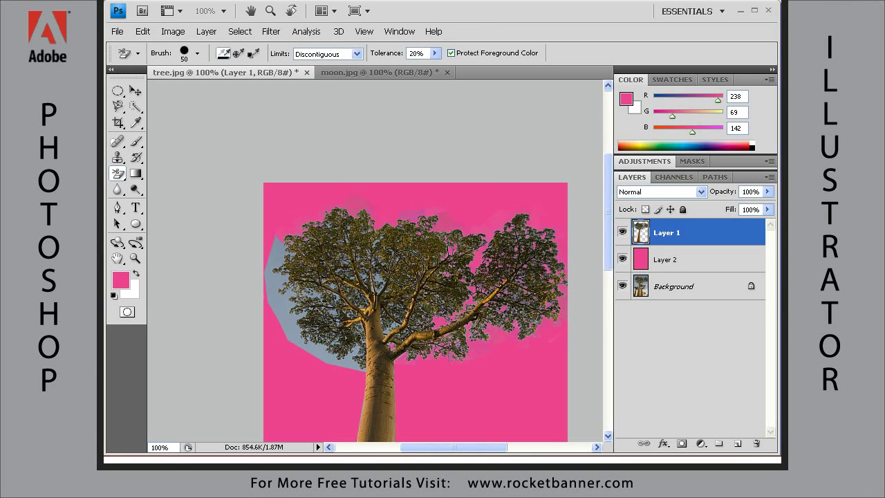
- Clean up the faint sky residue around the crown's upper right, right and lower right edges
scroll(406, 266, up, 3)
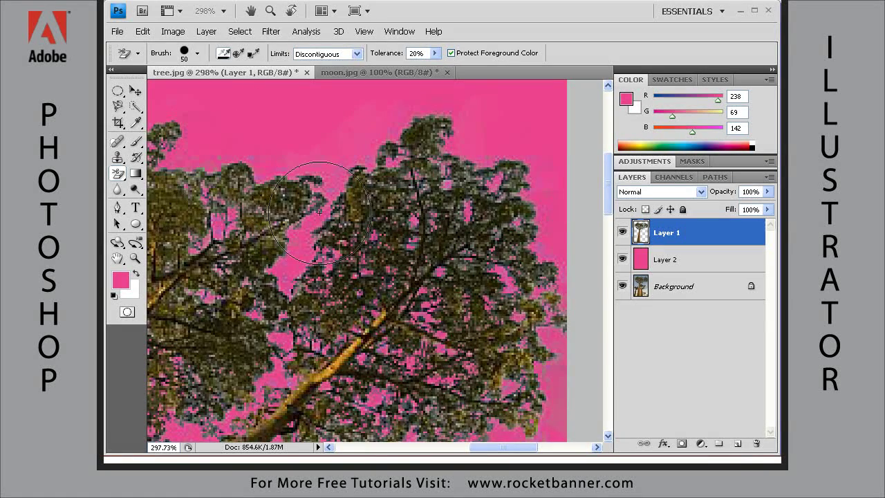
mouse_move(307, 173)
mouse_down()
mouse_move(296, 233)
mouse_move(292, 215)
mouse_up()
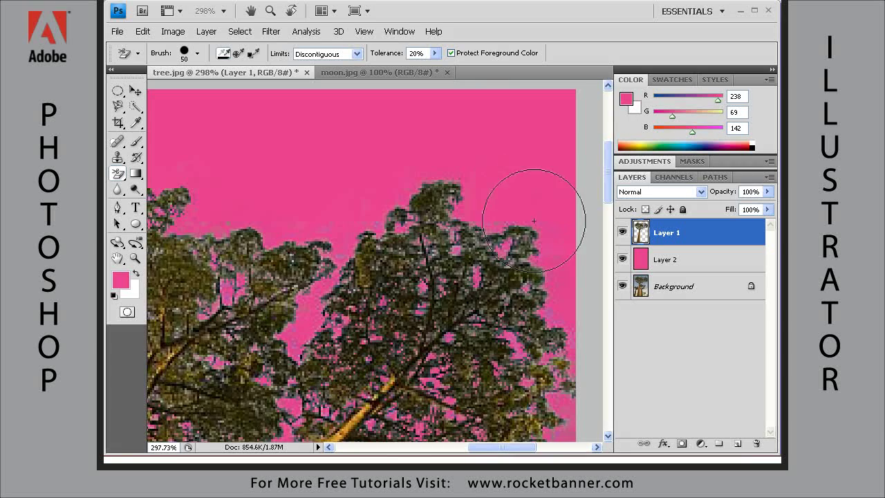
drag(553, 257, 246, 155)
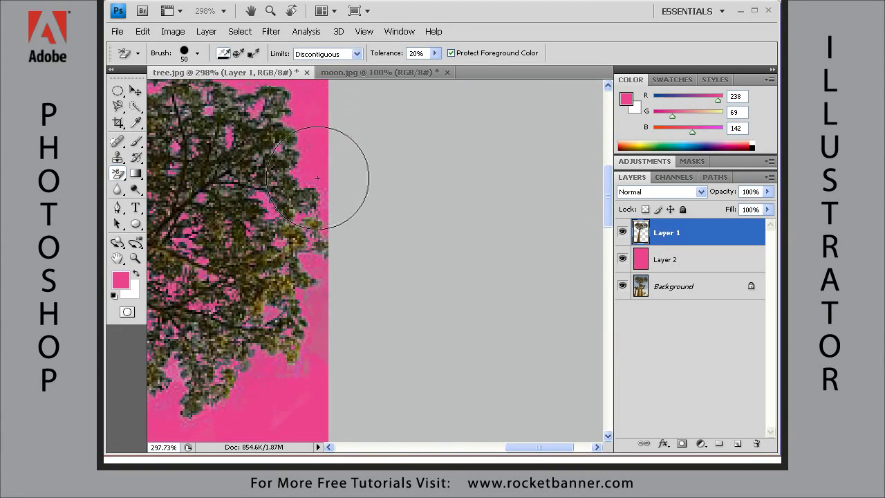
drag(317, 302, 326, 185)
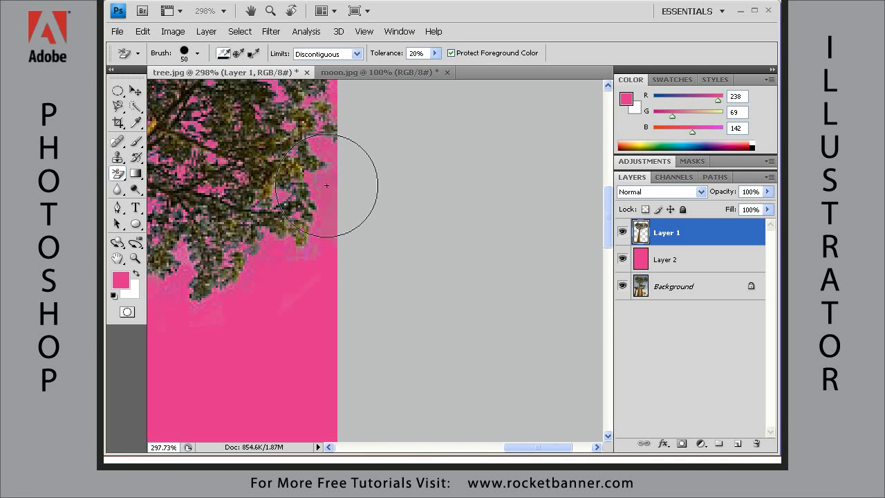
mouse_move(328, 223)
mouse_down()
mouse_move(313, 261)
mouse_move(284, 258)
mouse_move(272, 246)
mouse_move(250, 272)
mouse_move(287, 289)
mouse_move(306, 262)
mouse_up()
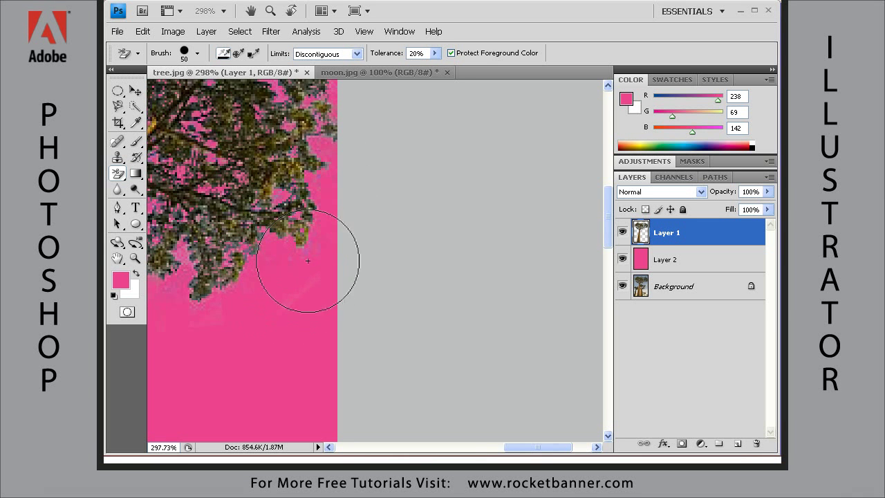
drag(237, 346, 369, 276)
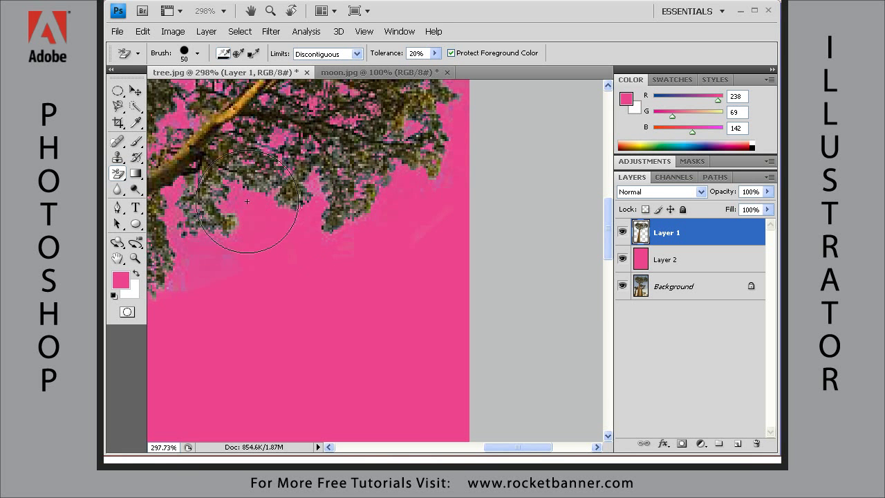
- Erase the remaining sky around the crown's left side and between its leaves
drag(207, 282, 346, 210)
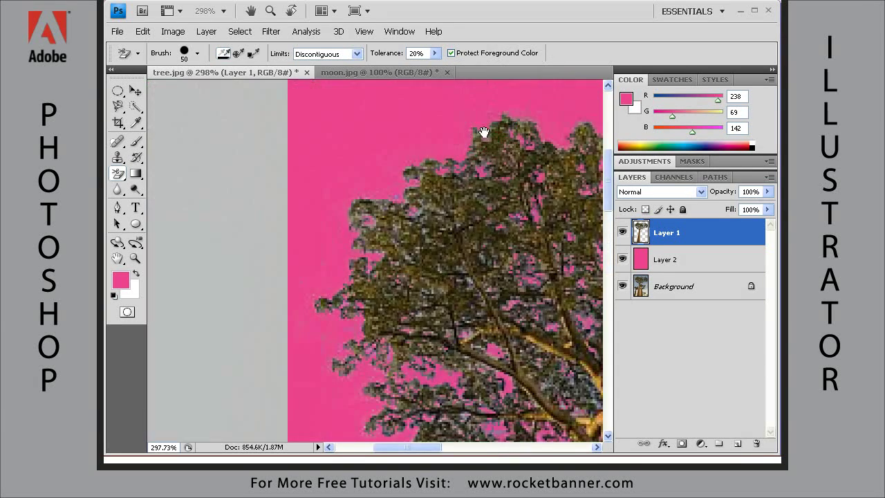
drag(510, 113, 350, 201)
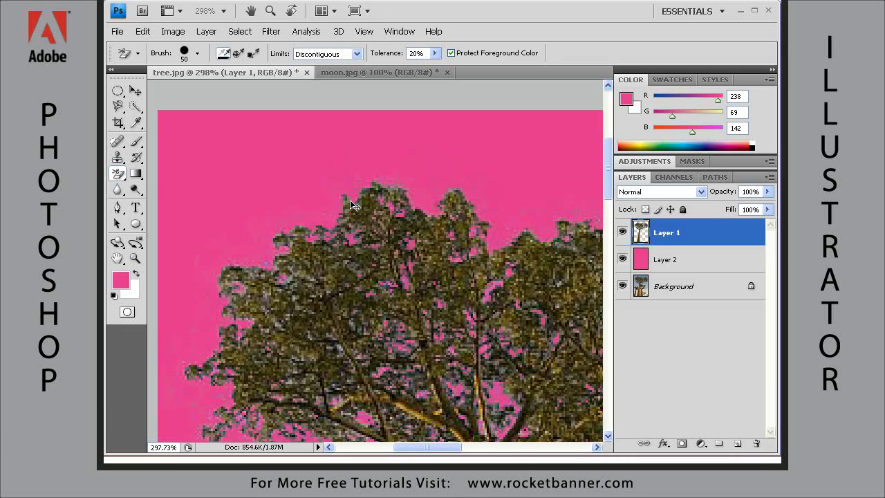
key(ctrl+0)
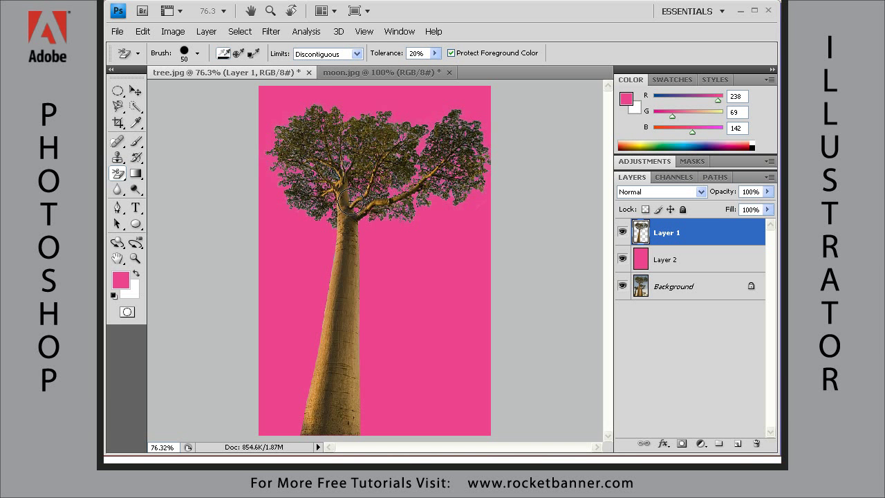
- Hide the pink Layer 2 and the Background, and copy the cut-out tree into moon.jpg, placing it along the image's right side
click(623, 260)
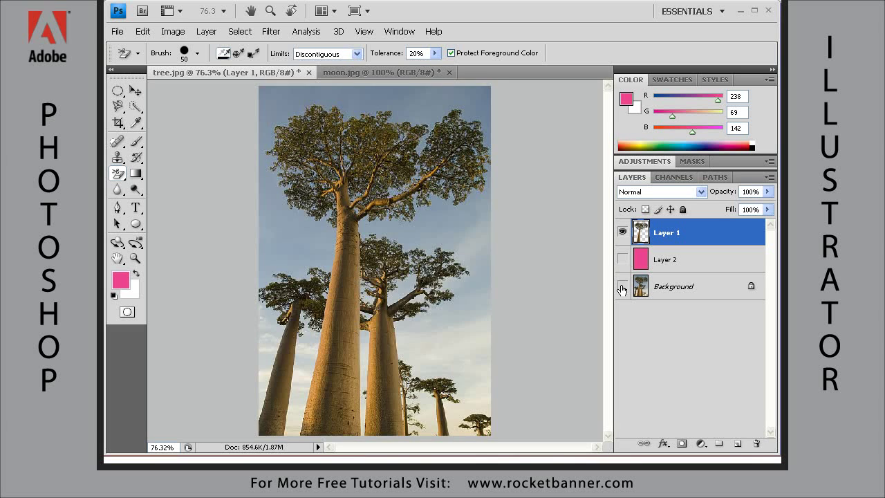
click(622, 286)
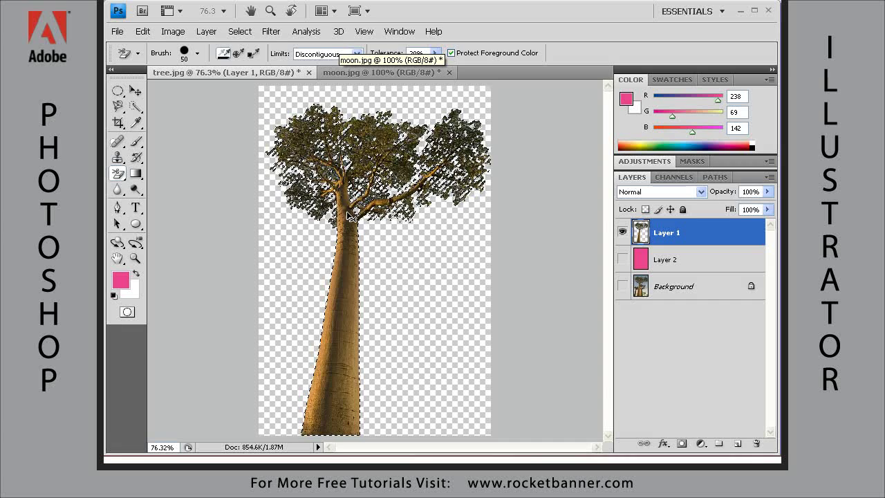
drag(349, 219, 349, 109)
drag(345, 280, 344, 286)
drag(349, 324, 500, 284)
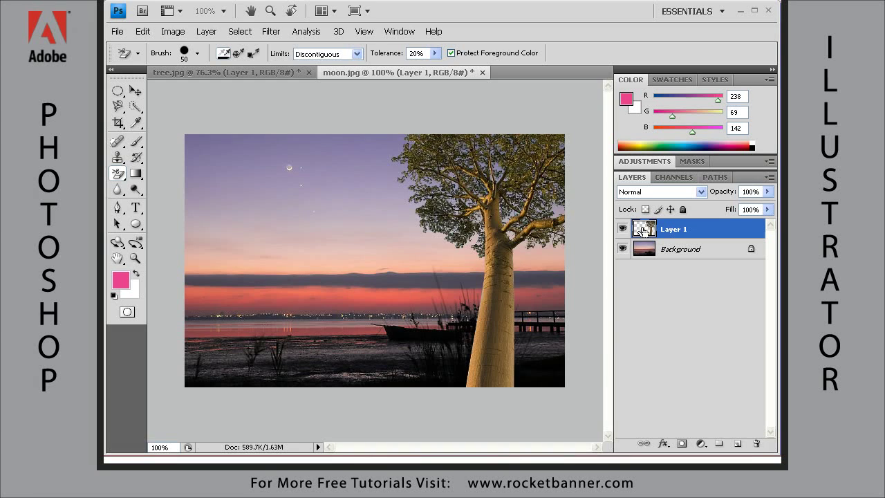
- Add a Hue/Saturation adjustment limited to the tree layer's outline, with Hue -7 and Saturation +18
ctrl+click(643, 231)
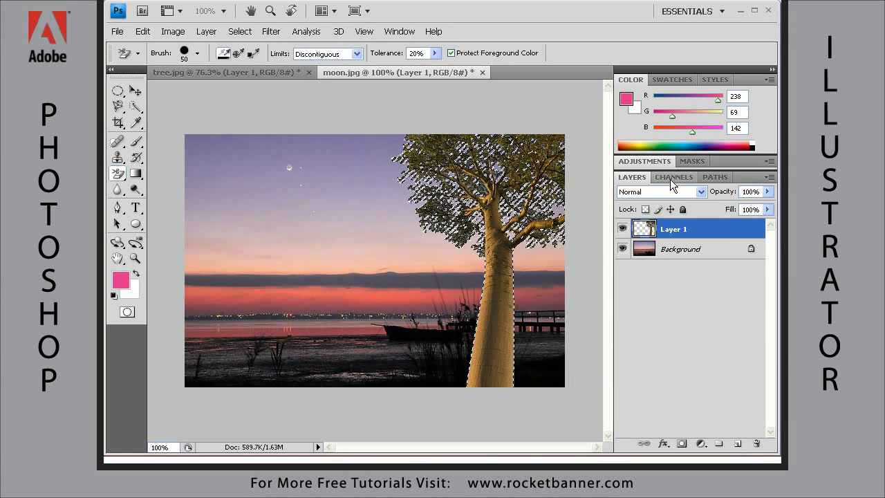
click(649, 162)
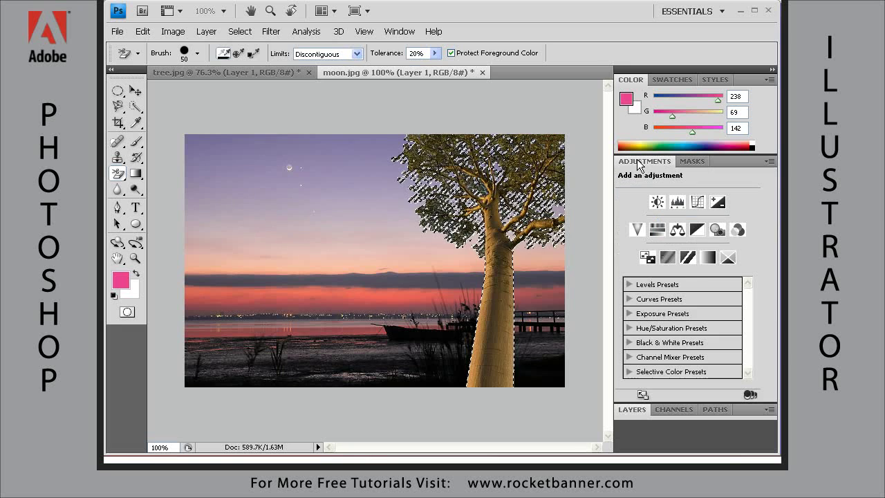
click(657, 228)
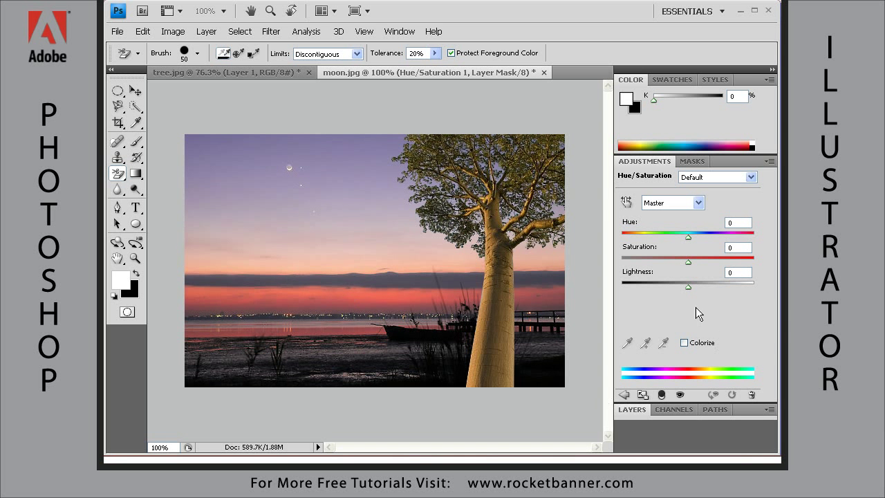
drag(687, 262, 684, 237)
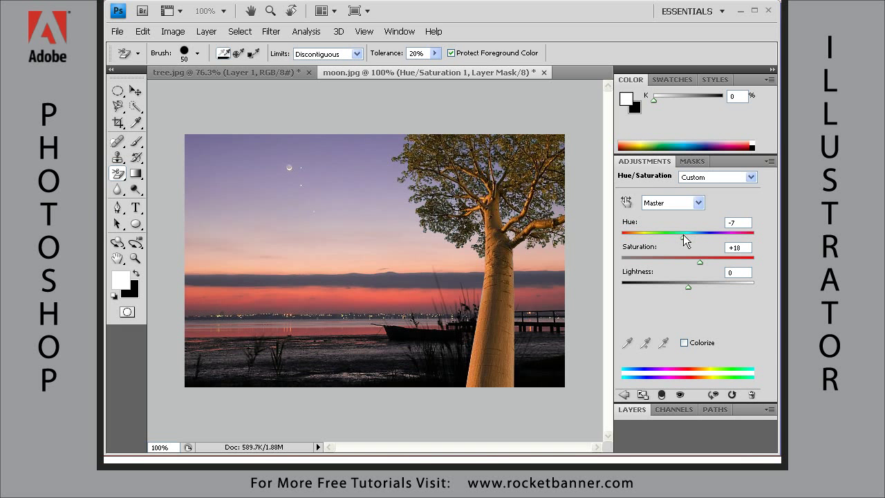